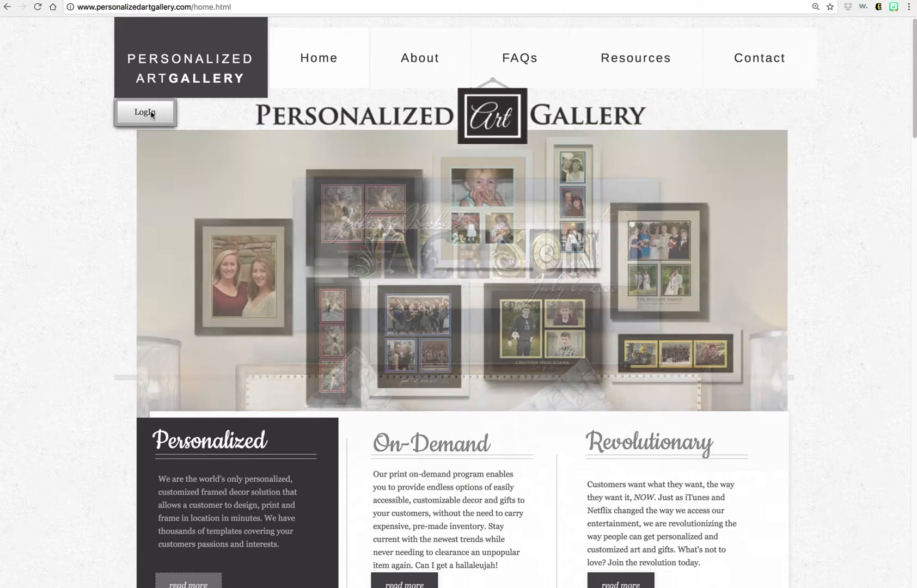
Log in to the print site and open the "Sepia ribbon with inspirational words" template from the most popular Letter Art
left_click(152, 114)
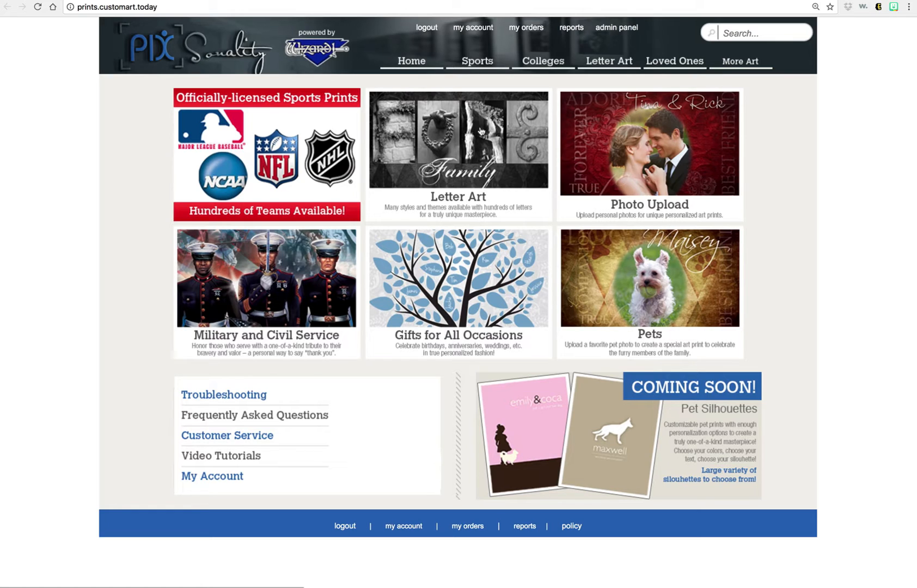
mouse_move(742, 69)
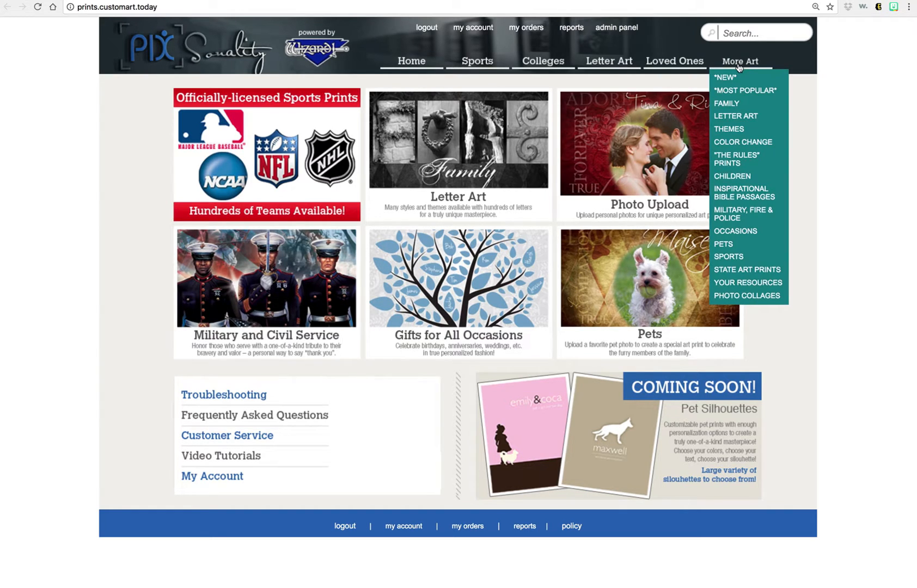
mouse_move(749, 120)
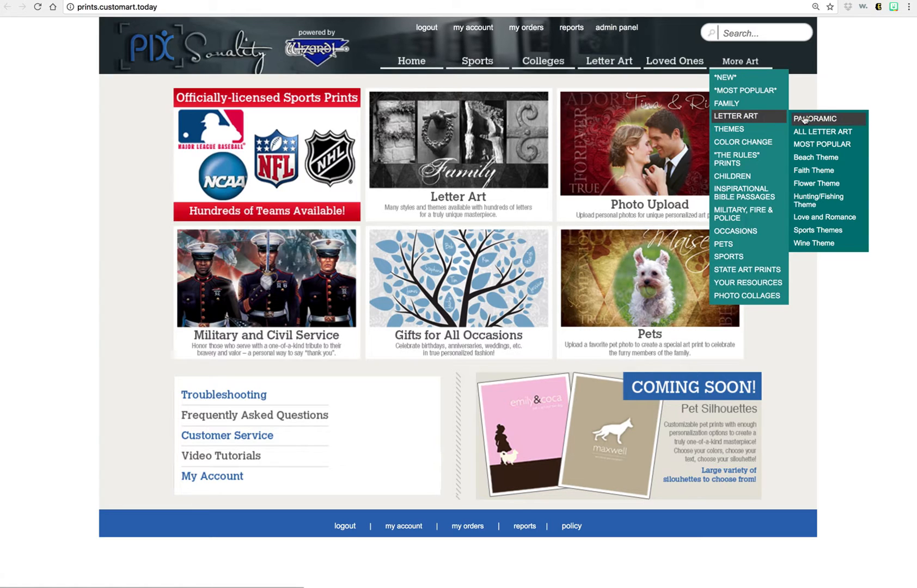
left_click(801, 145)
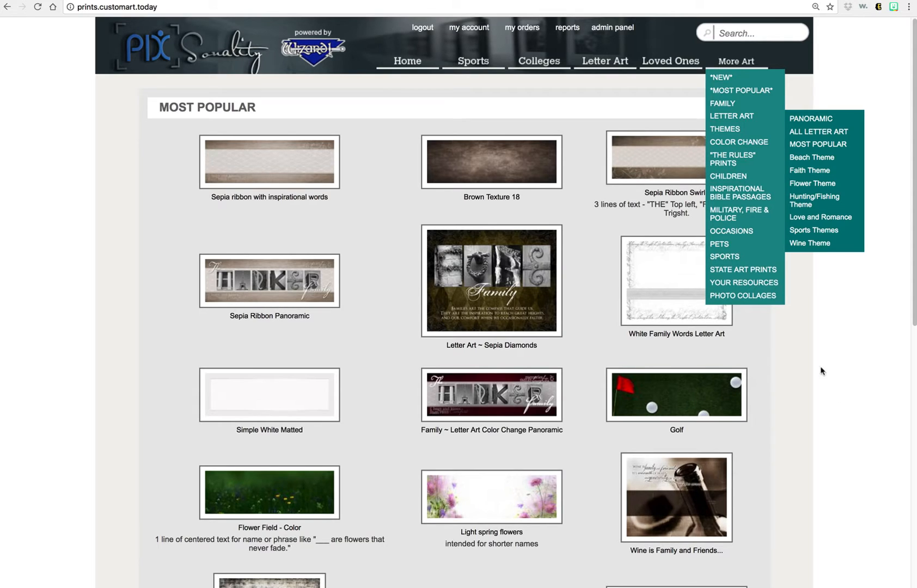
left_click(264, 182)
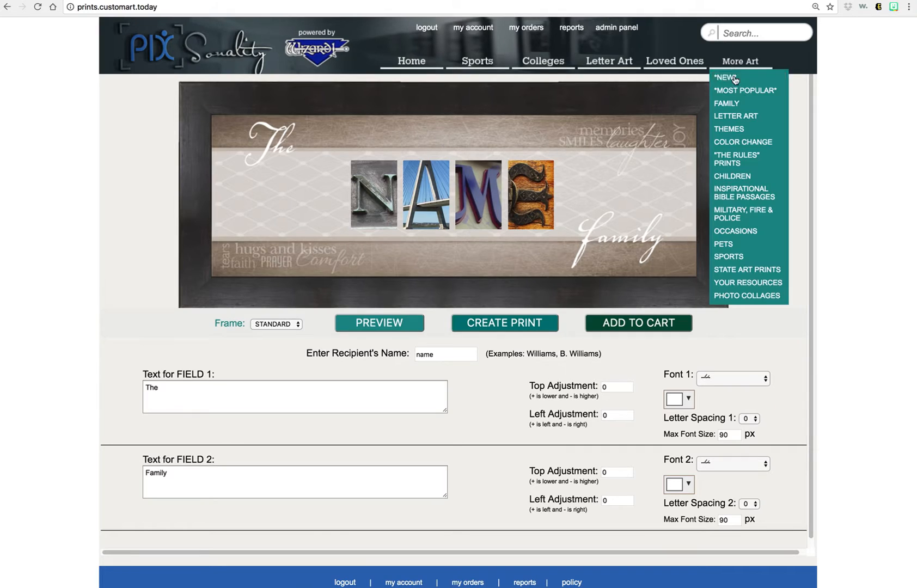
Search the site for "sepia" and open the "Sepia ribbon with inspirational words" template from the results
left_click(741, 30)
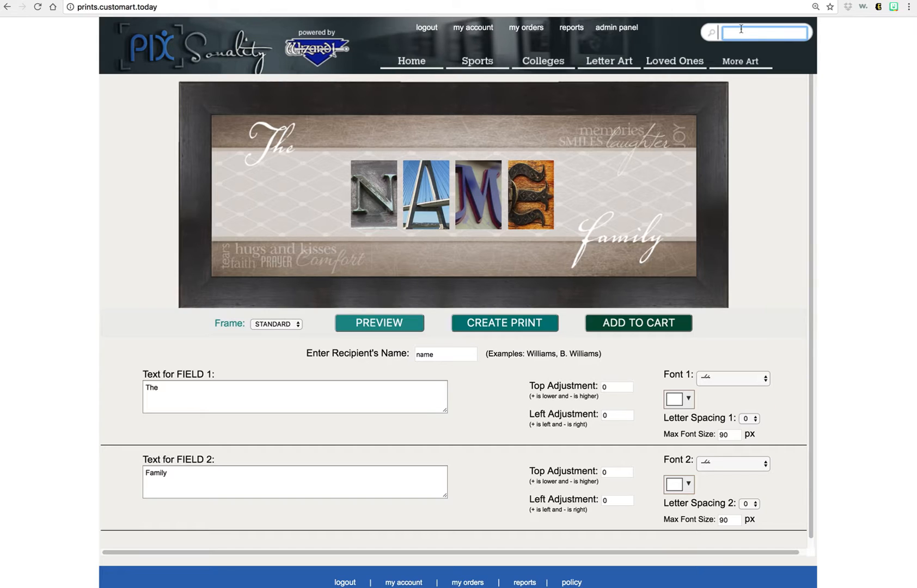
type("sepia")
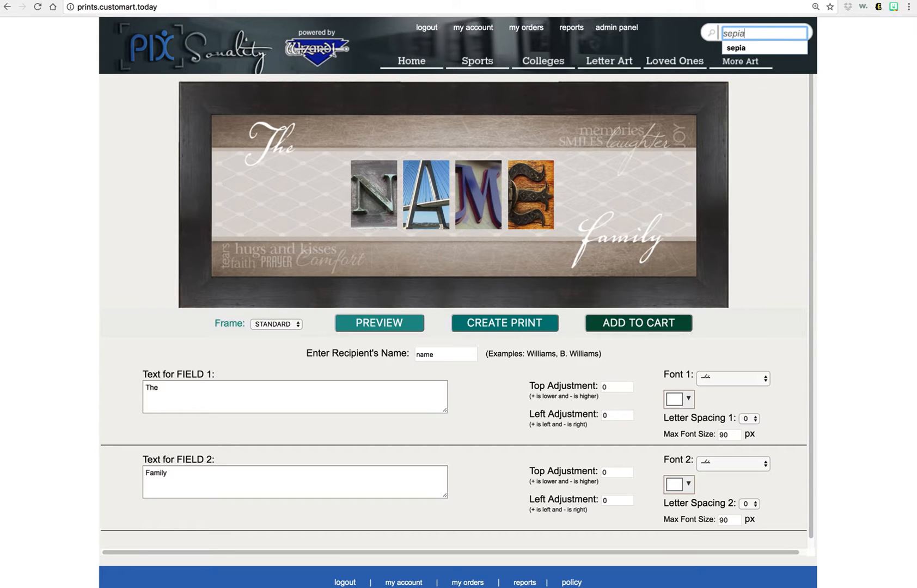
key("Return")
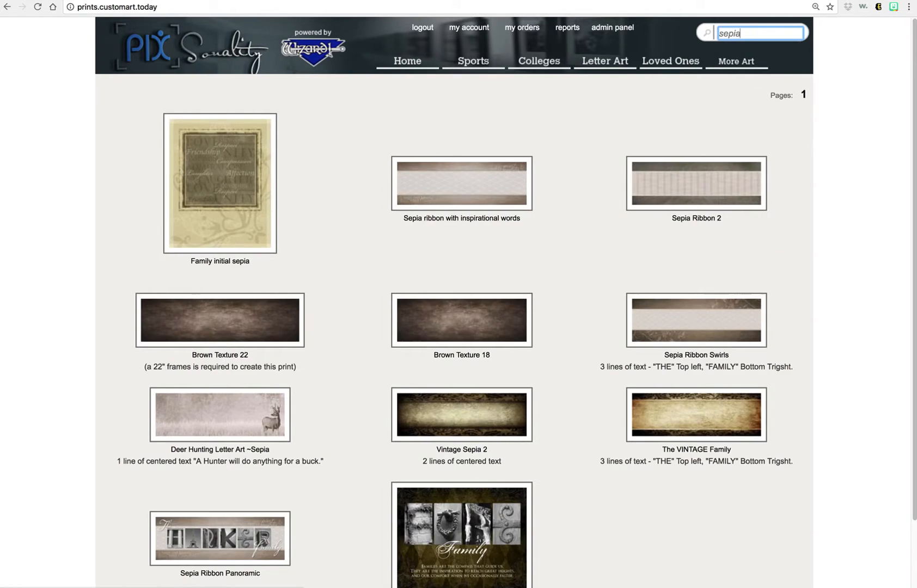
left_click(481, 194)
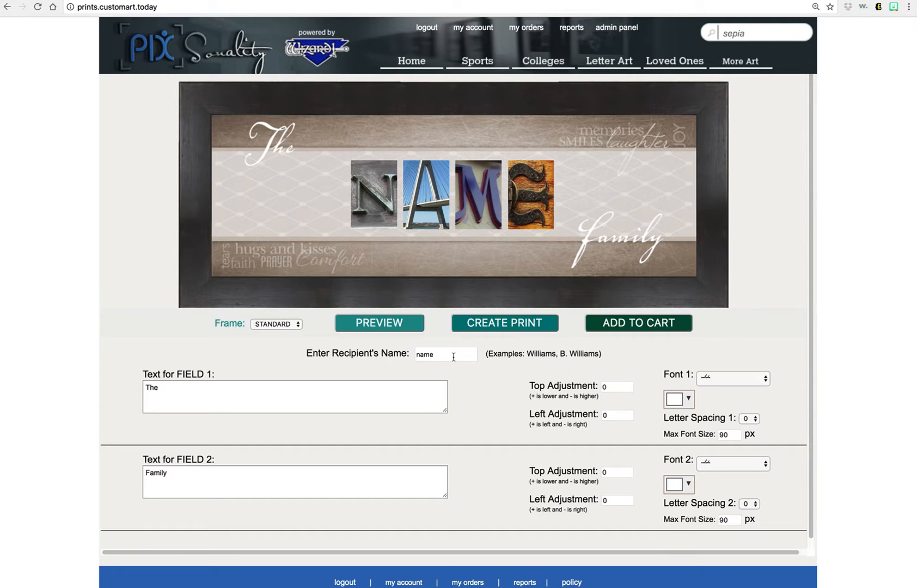
Replace the placeholder recipient's name with the family surname in the preview and set the frame to ESPRESSO
left_click_drag(454, 355, 413, 346)
type("wagner")
left_click(410, 325)
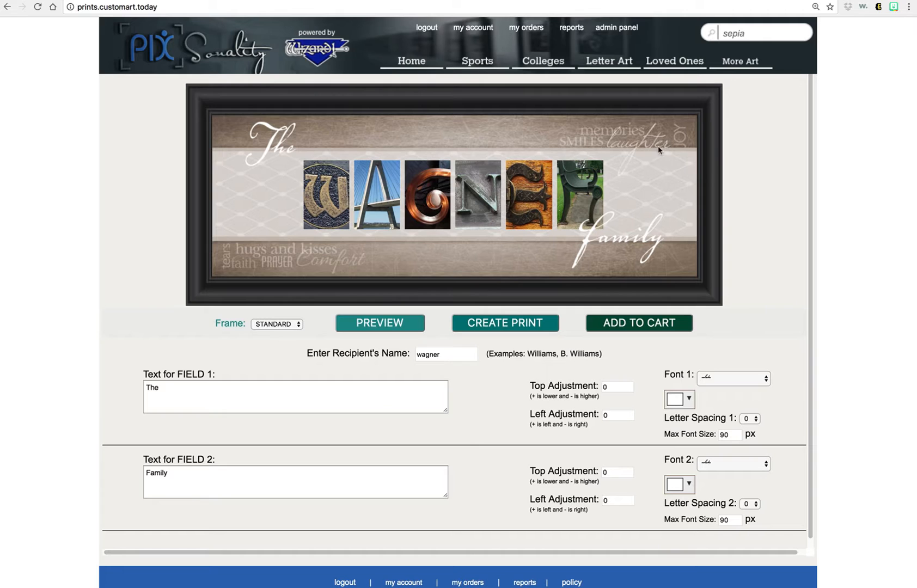
left_click(296, 327)
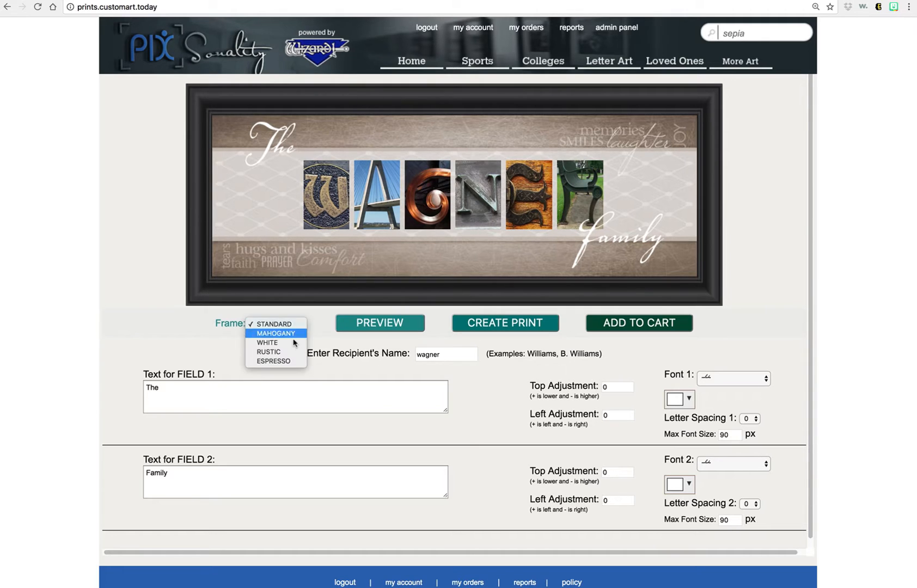
left_click(290, 363)
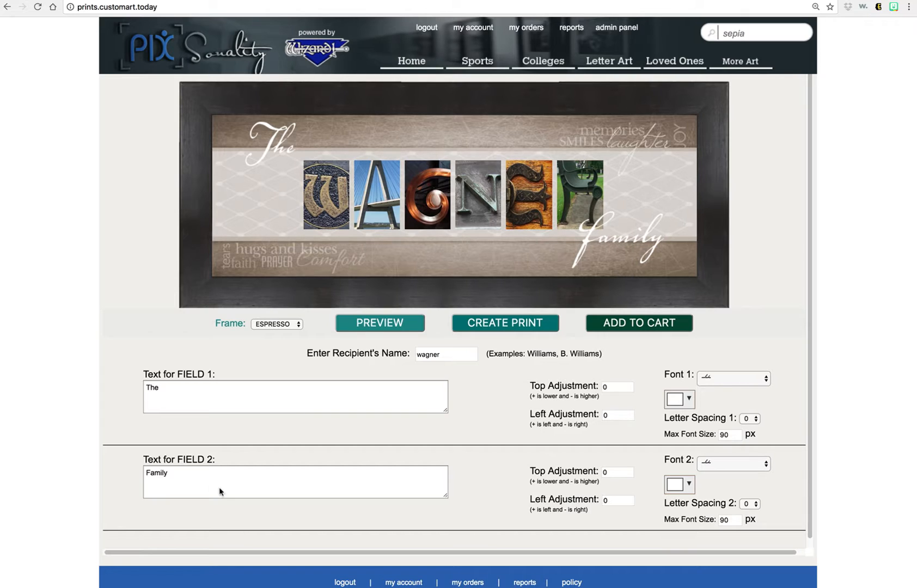
Try the wine-cork image for the letter W, and settle on the weathered white W on a dark background from the image library
left_click(328, 201)
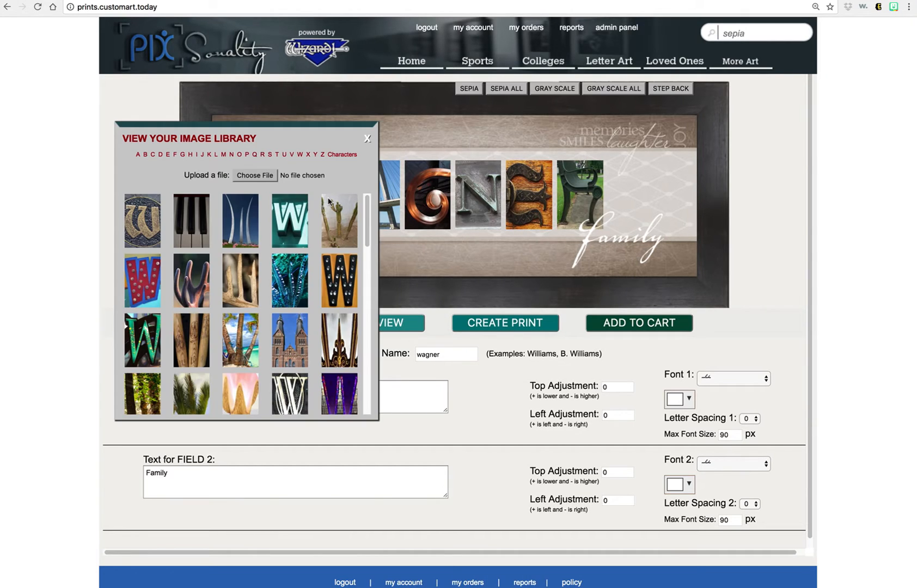
left_click_drag(305, 135, 499, 241)
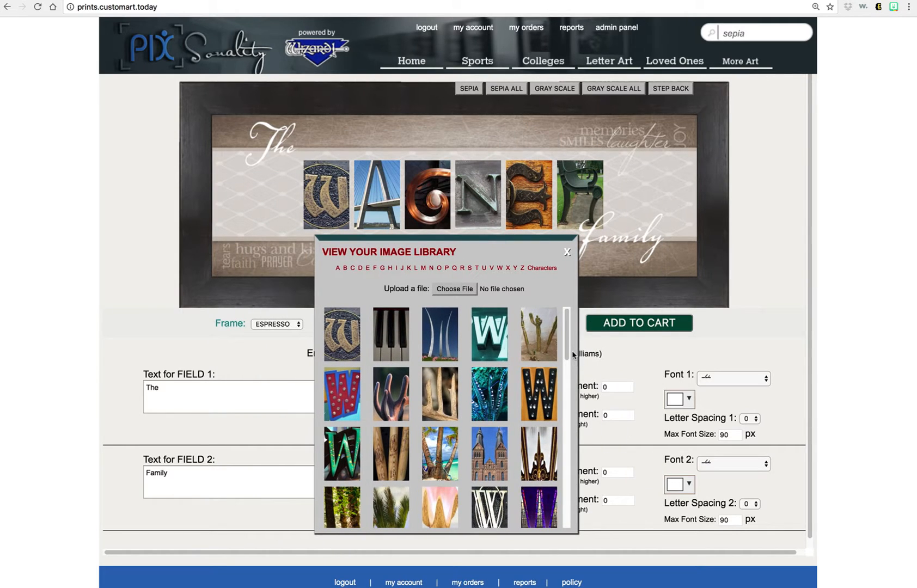
left_click_drag(566, 326, 572, 417)
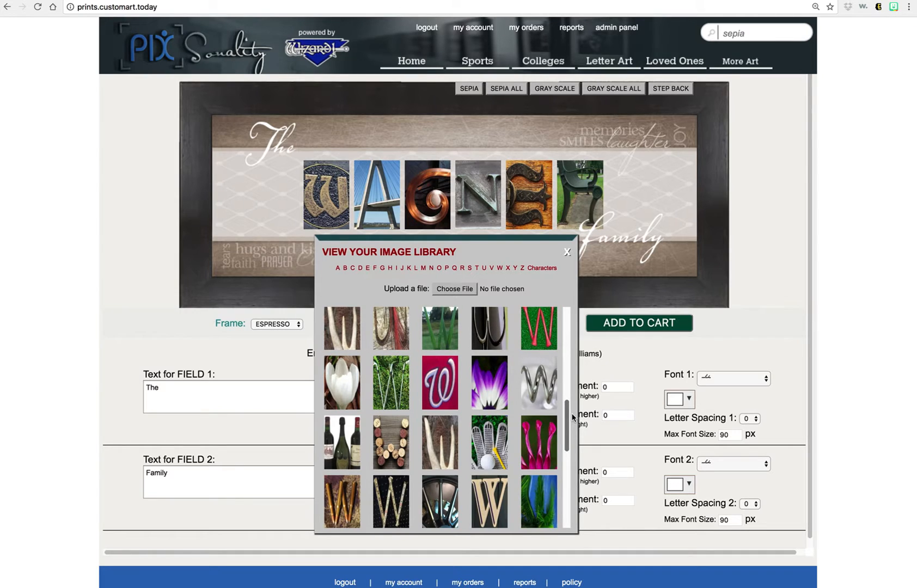
left_click(391, 444)
scroll(391, 444, "down", 1)
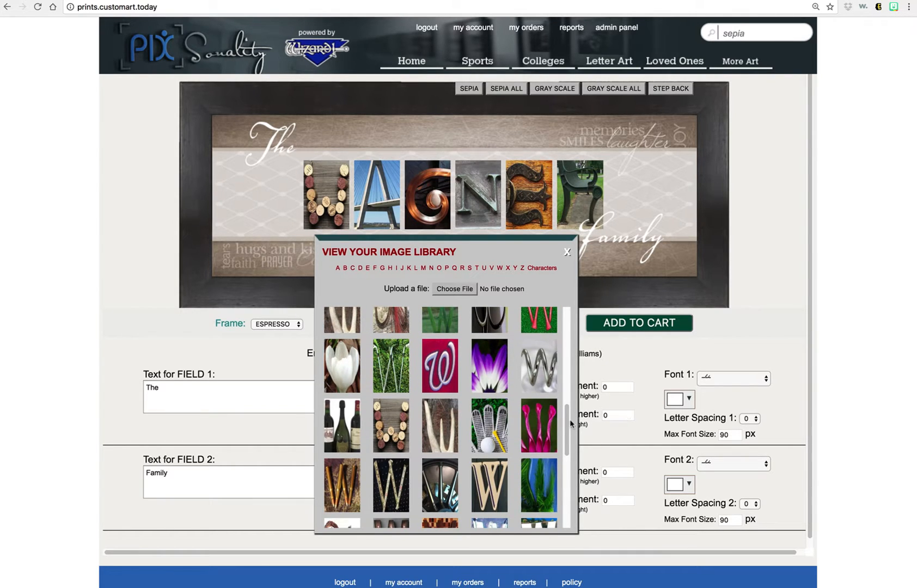
left_click_drag(569, 421, 565, 491)
left_click(340, 453)
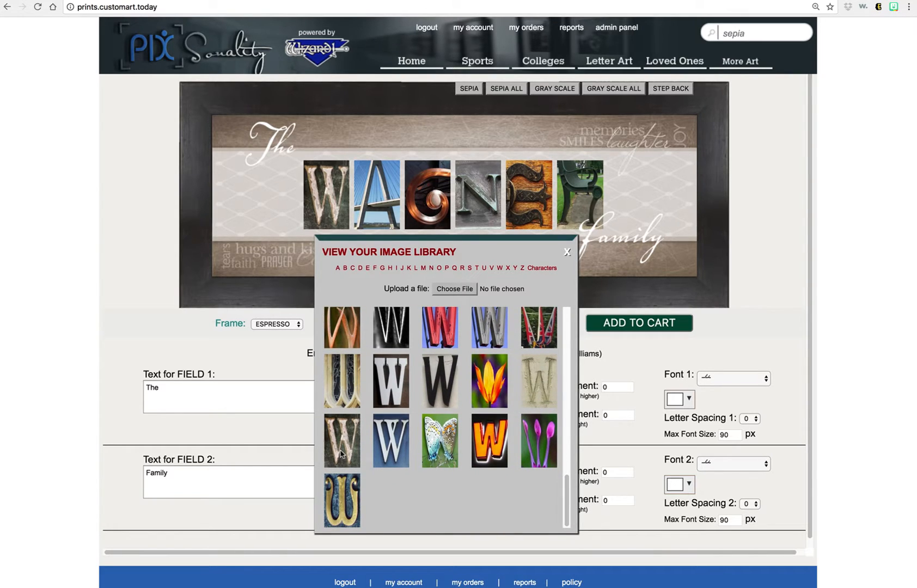
Try several library images for the letter A and settle on the arched stone doorway
left_click(388, 207)
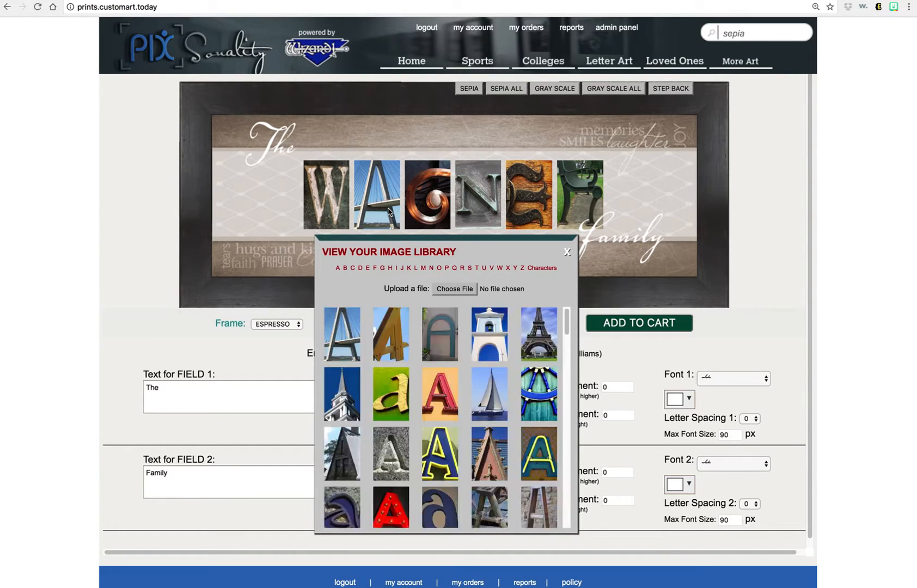
left_click_drag(565, 330, 566, 396)
left_click(437, 457)
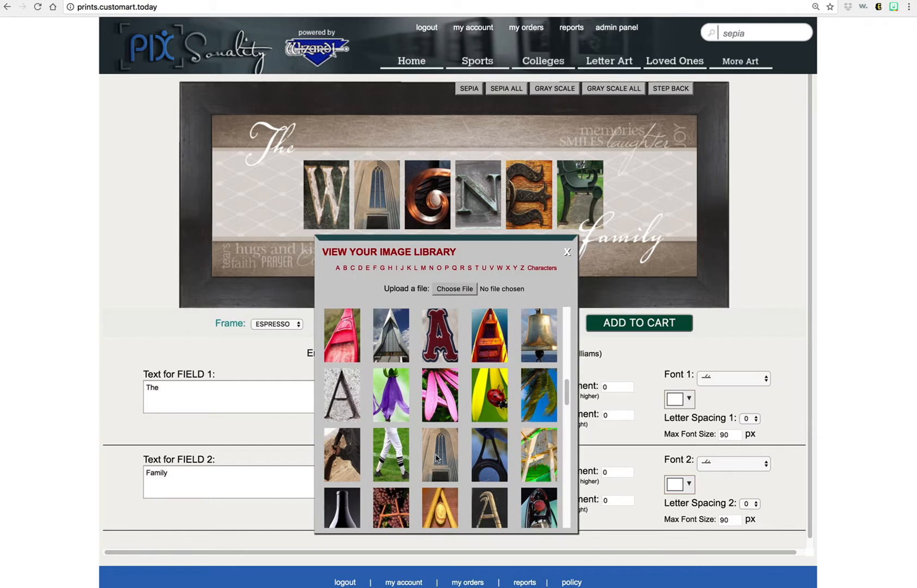
left_click_drag(566, 393, 566, 444)
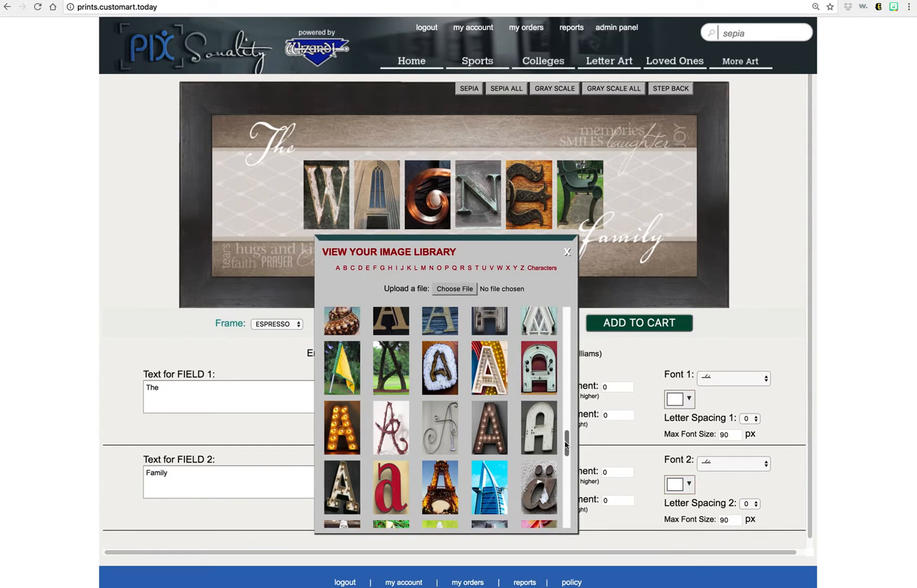
left_click_drag(566, 444, 566, 447)
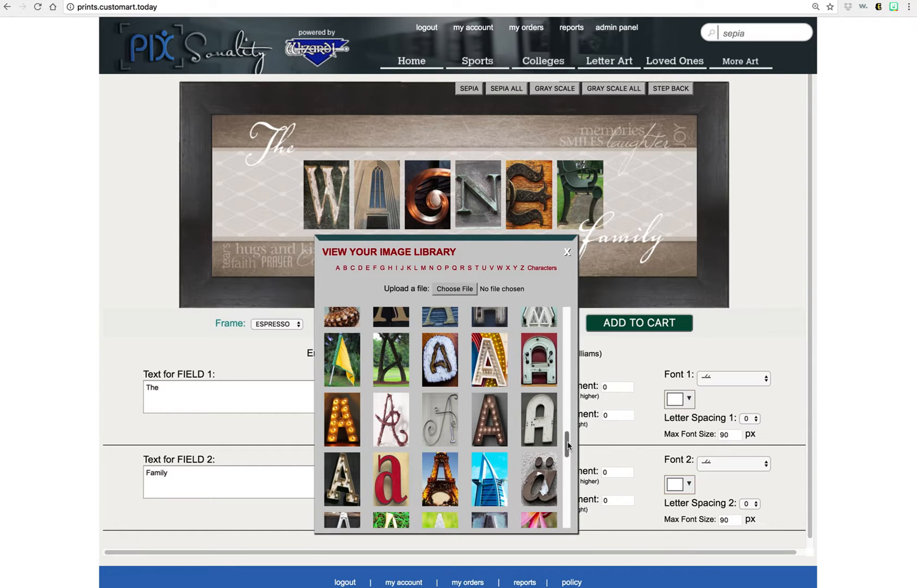
left_click_drag(567, 445, 566, 515)
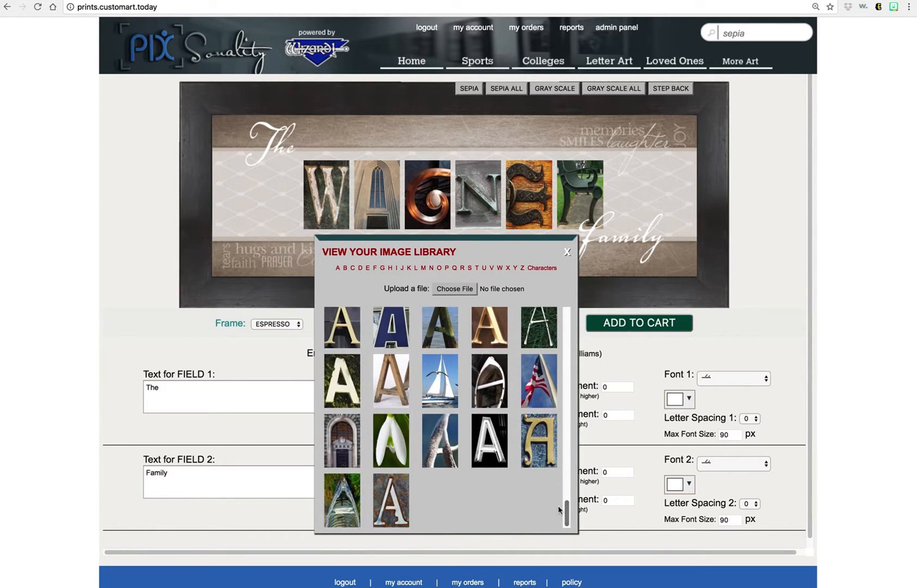
left_click(346, 460)
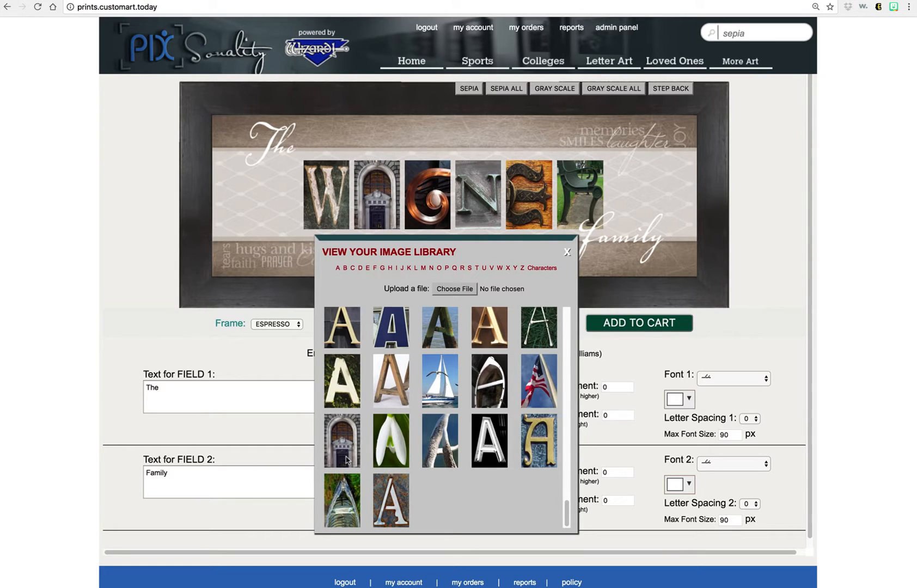
left_click(491, 452)
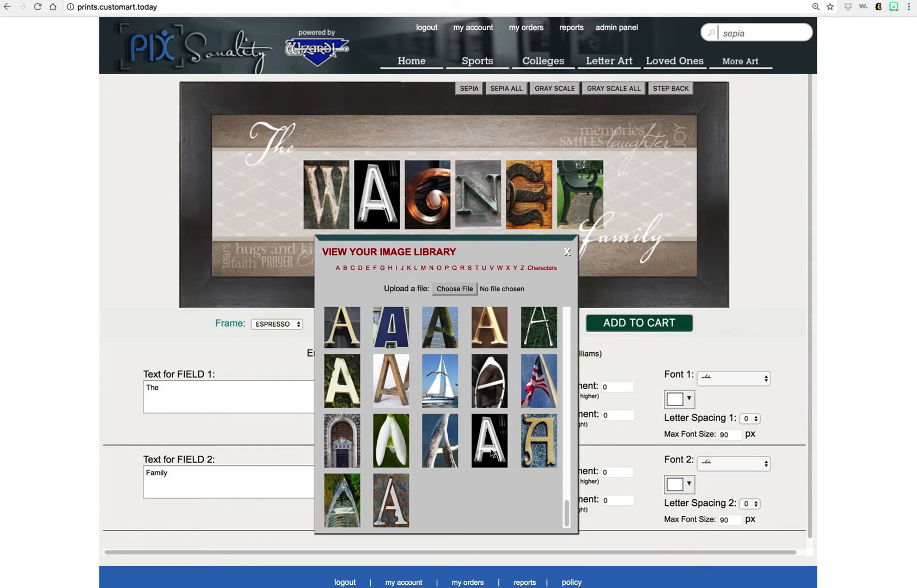
left_click(336, 386)
left_click(477, 335)
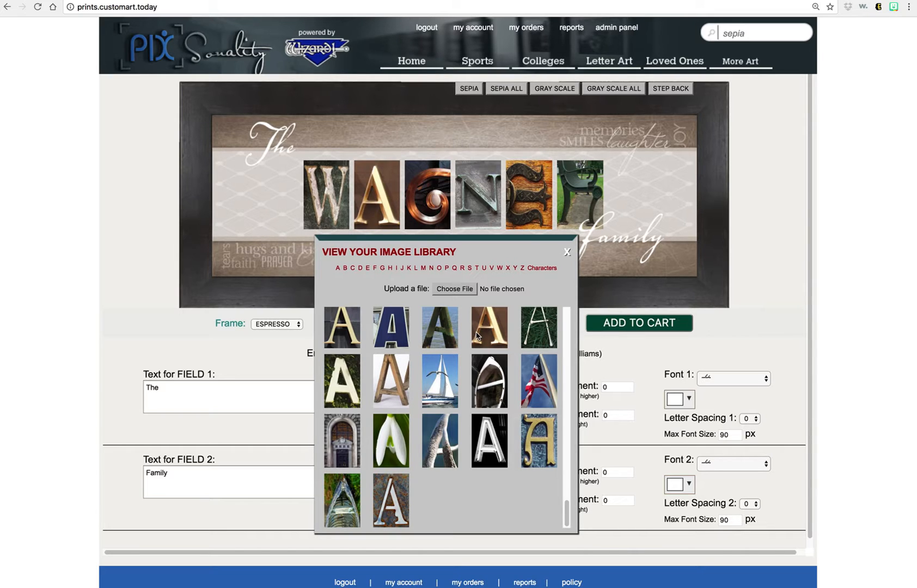
left_click(337, 437)
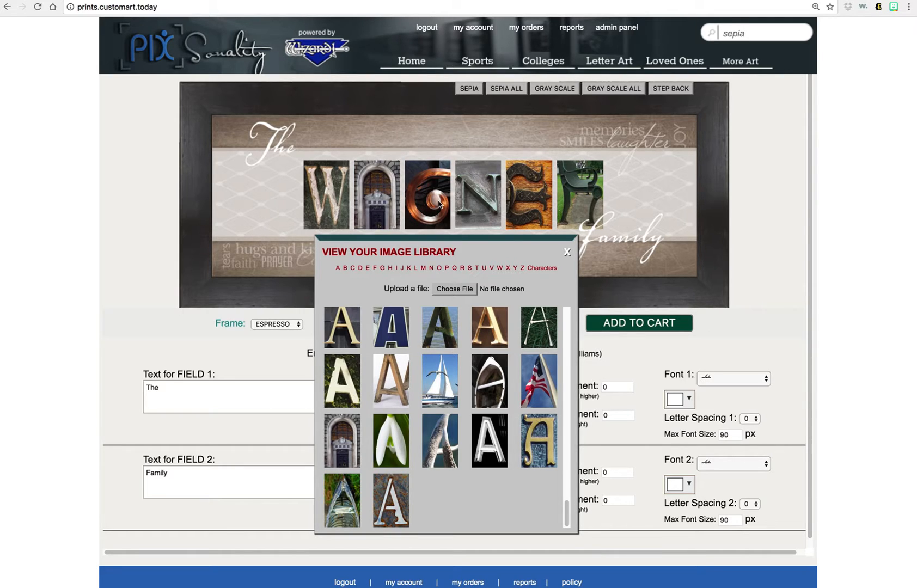
Replace the G image with the tan G on dark brown and the N image with the pale N on weathered blue-gray metal
left_click(439, 204)
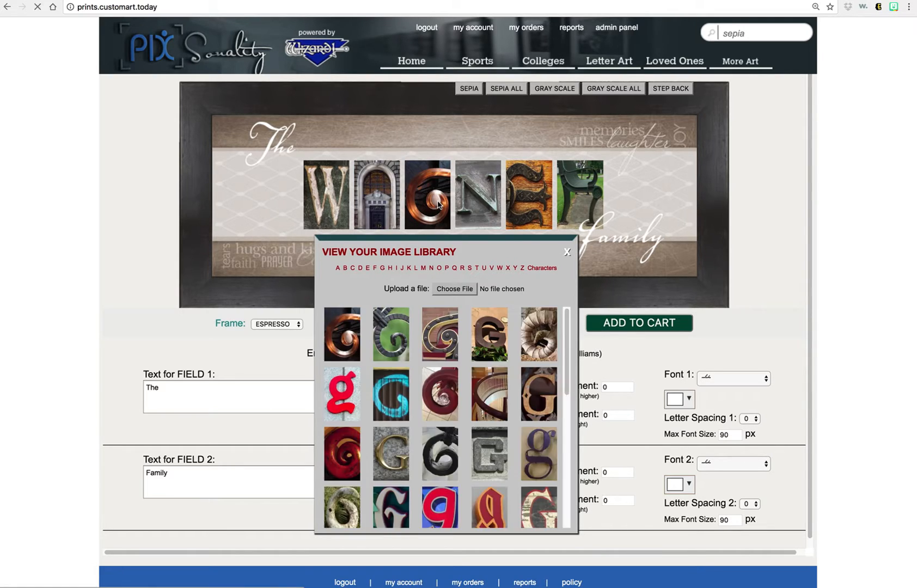
left_click(546, 399)
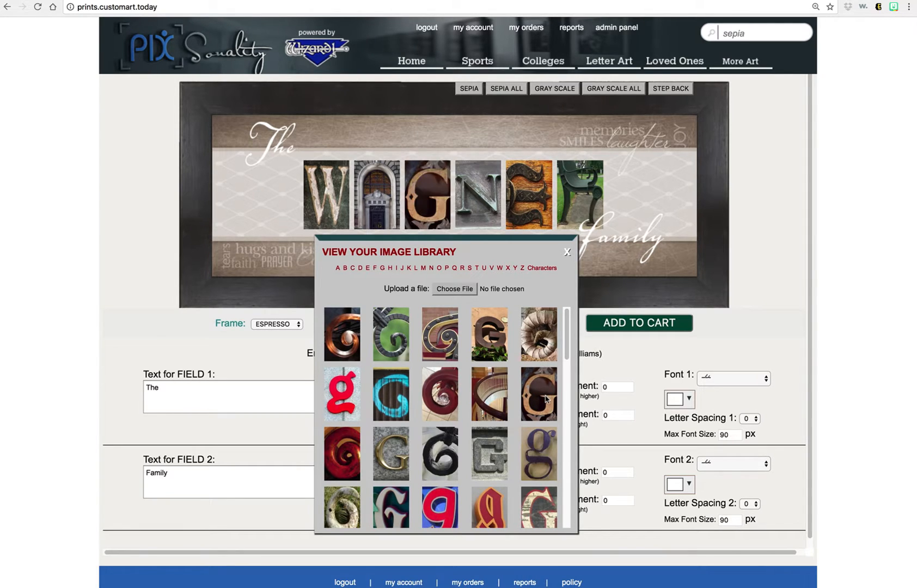
left_click(492, 202)
left_click_drag(565, 330, 571, 499)
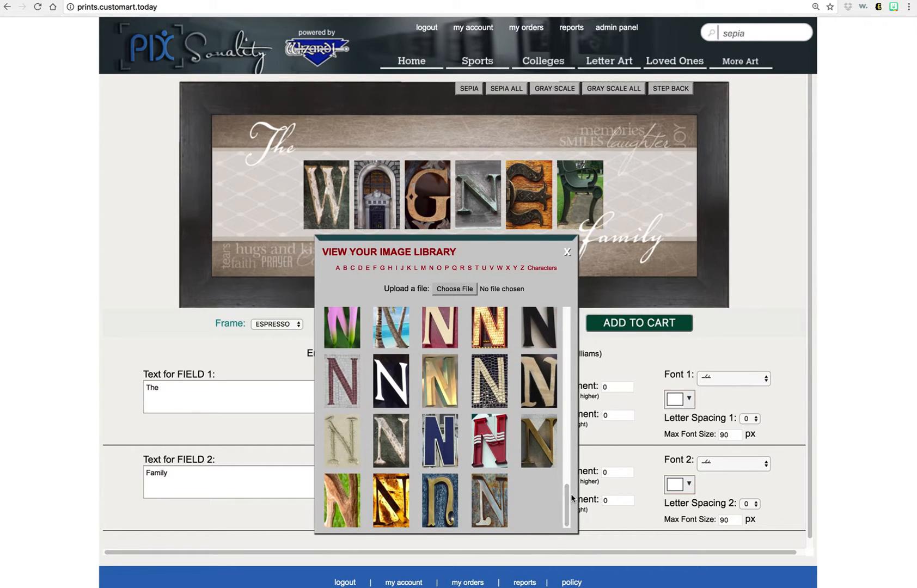
left_click(498, 506)
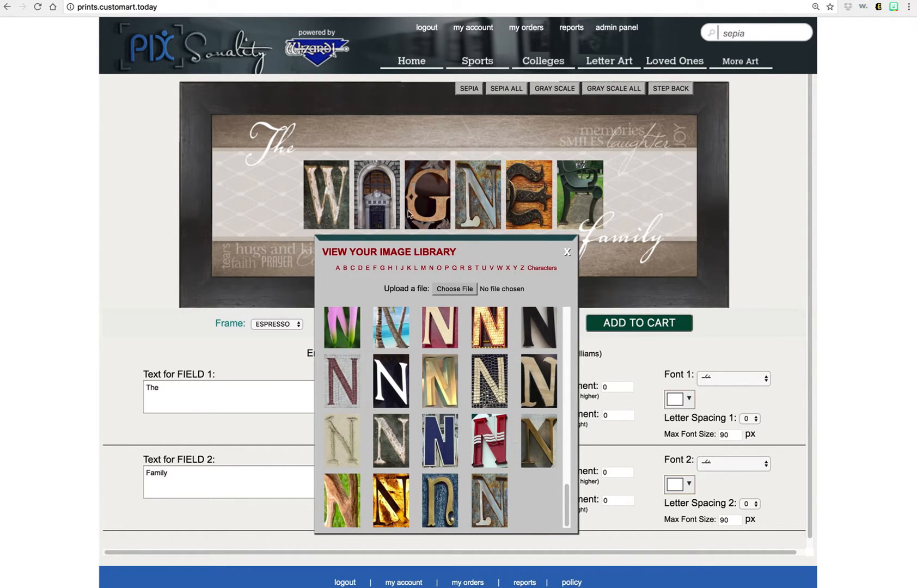
Change the G image to the dark scroll-shaped ironwork on an orange-brown background
left_click(433, 210)
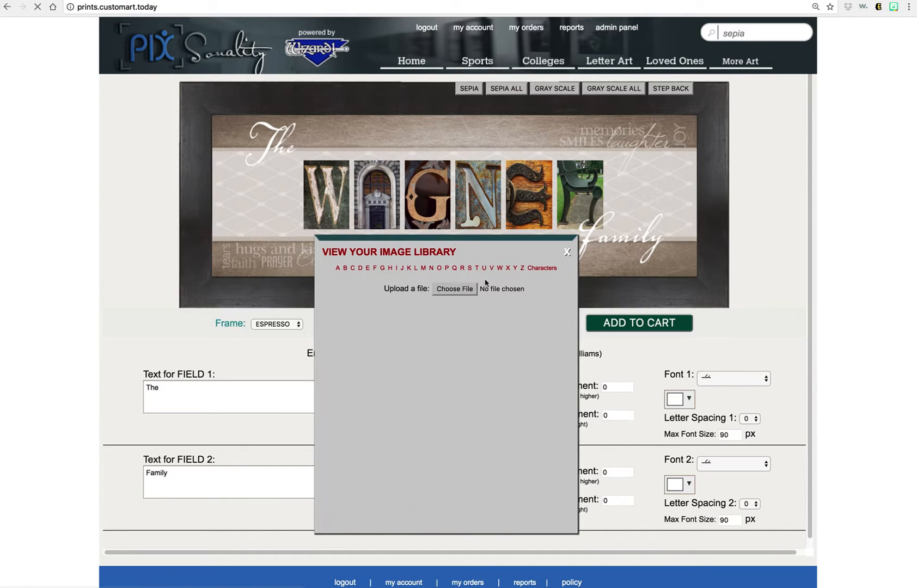
left_click_drag(565, 324, 561, 409)
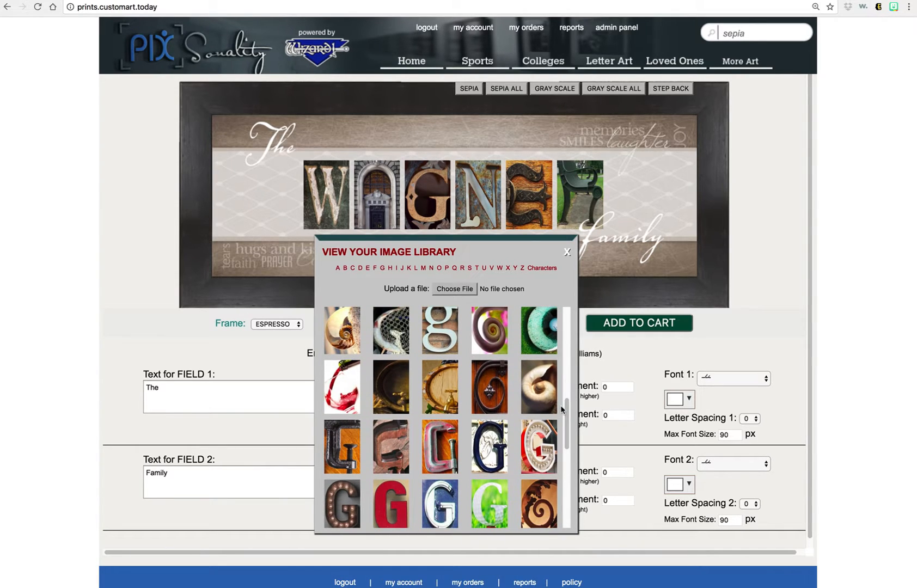
left_click_drag(566, 410, 566, 418)
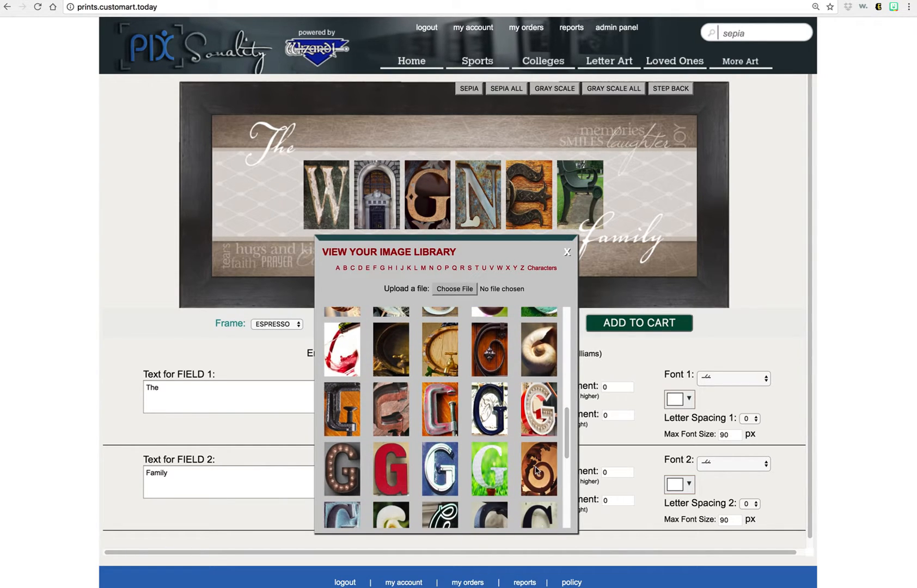
left_click(537, 472)
Replace the letter E image with the piano keys picture from the image library
left_click(525, 192)
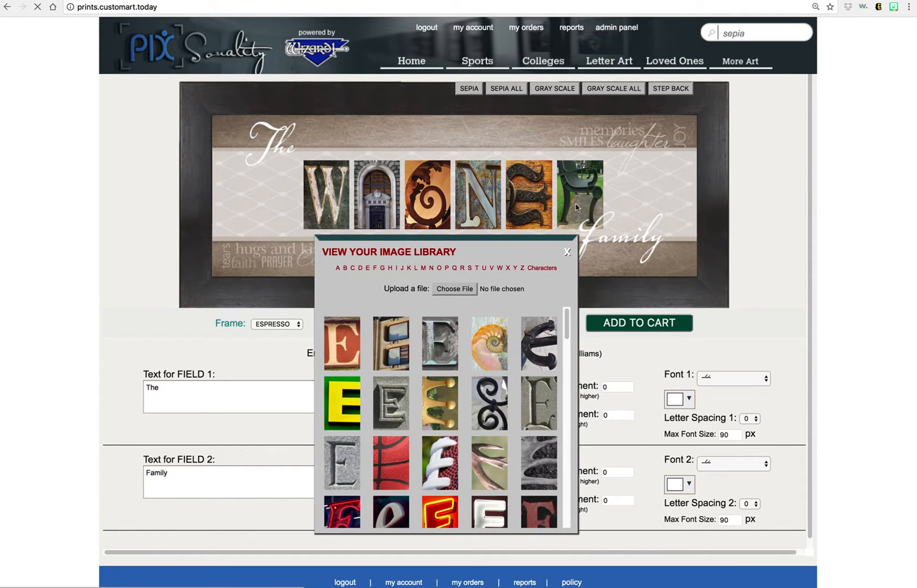
left_click_drag(567, 327, 566, 360)
left_click(406, 353)
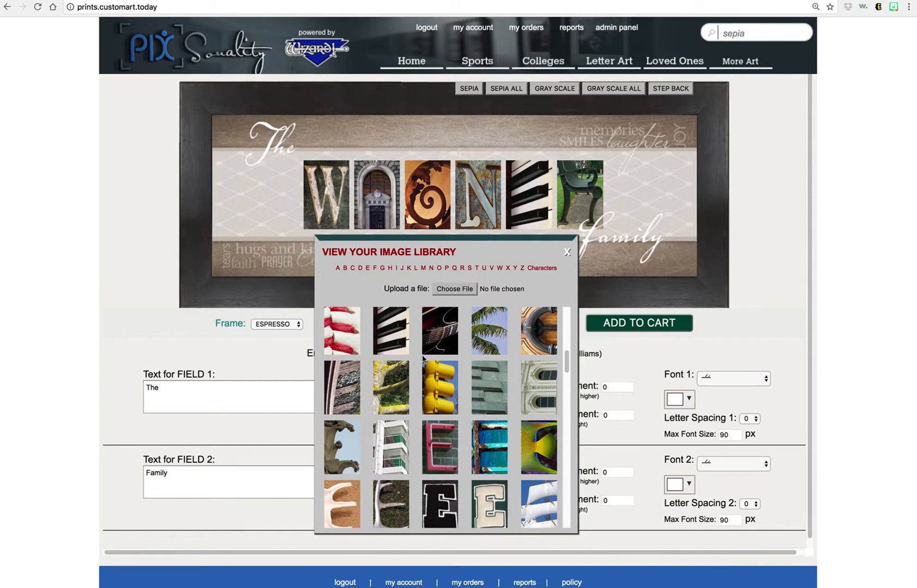
Try the white-background piano keys and the black bolted E for the letter E, and settle on the white electric guitar
left_click_drag(567, 362, 565, 480)
left_click(503, 453)
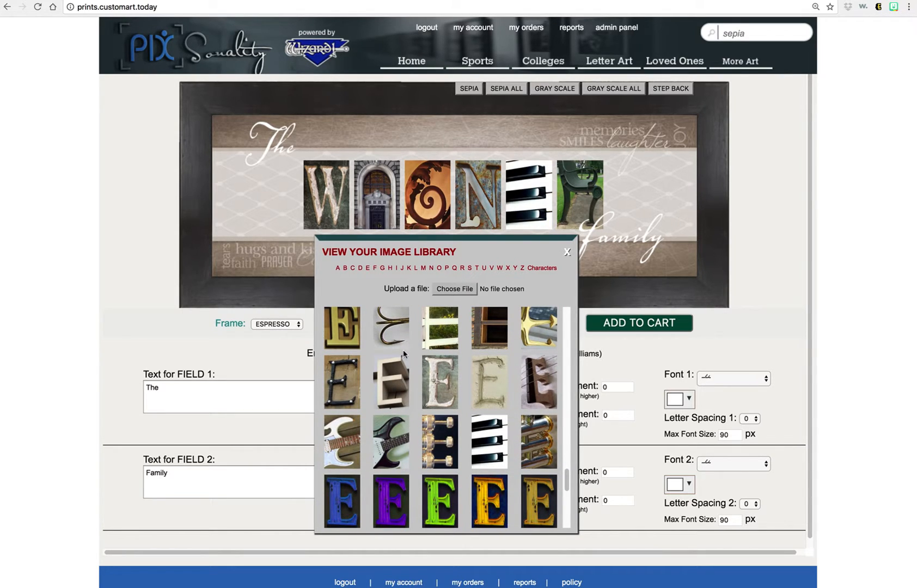
left_click(357, 373)
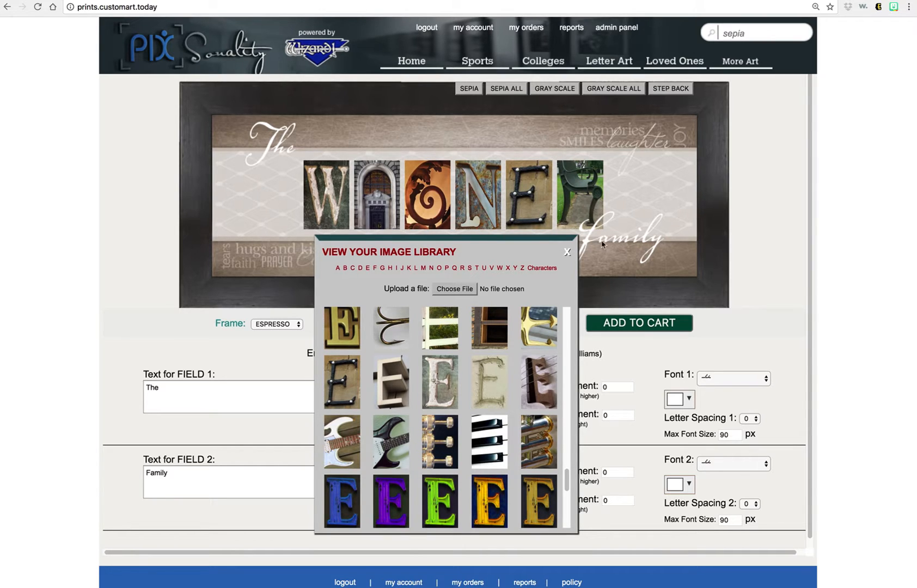
left_click(352, 454)
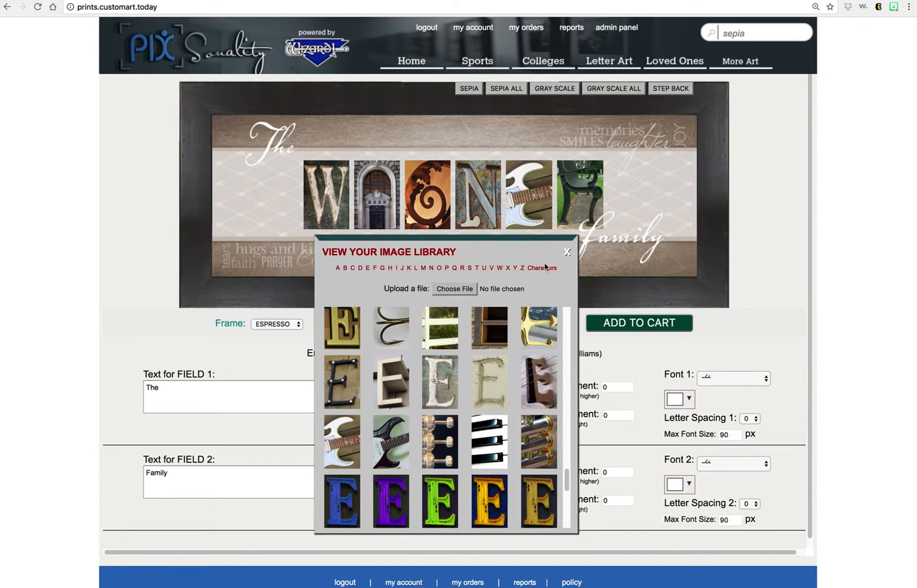
Replace the letter R image with the black bolted metal R and close the image library
left_click(583, 204)
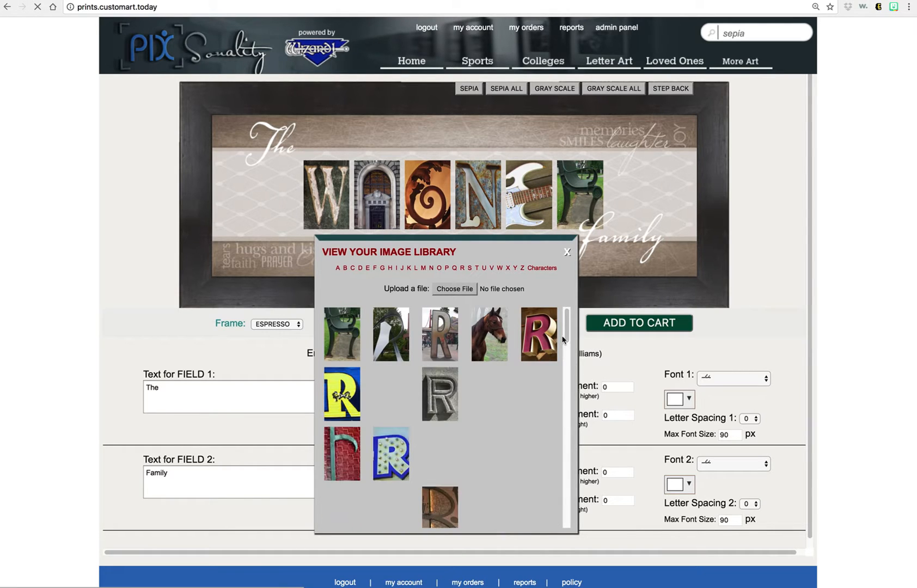
left_click_drag(567, 327, 566, 522)
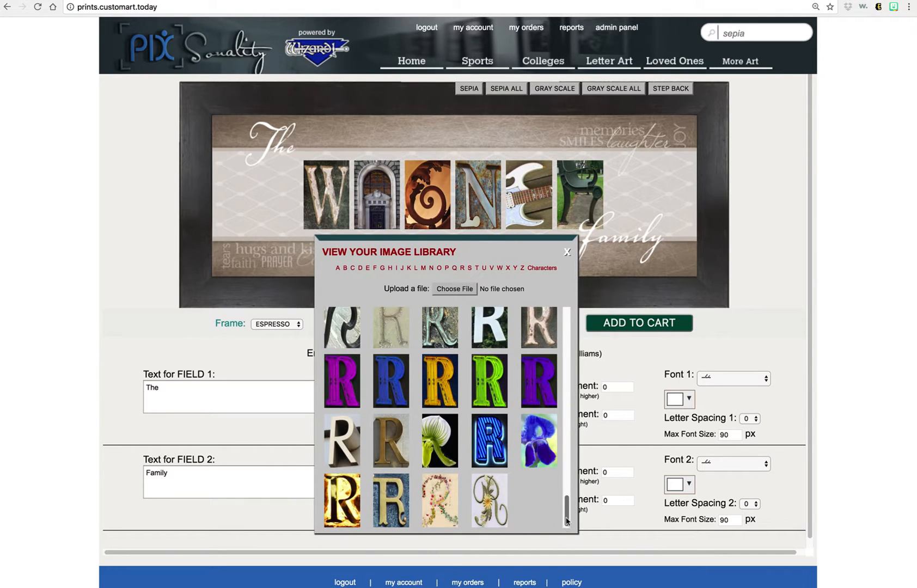
left_click_drag(567, 520, 567, 505)
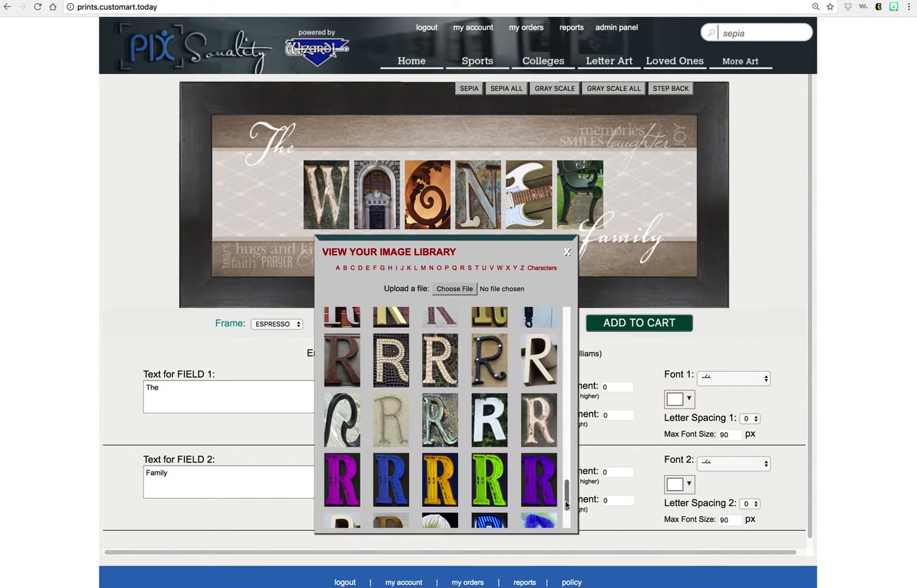
left_click(490, 364)
left_click(566, 252)
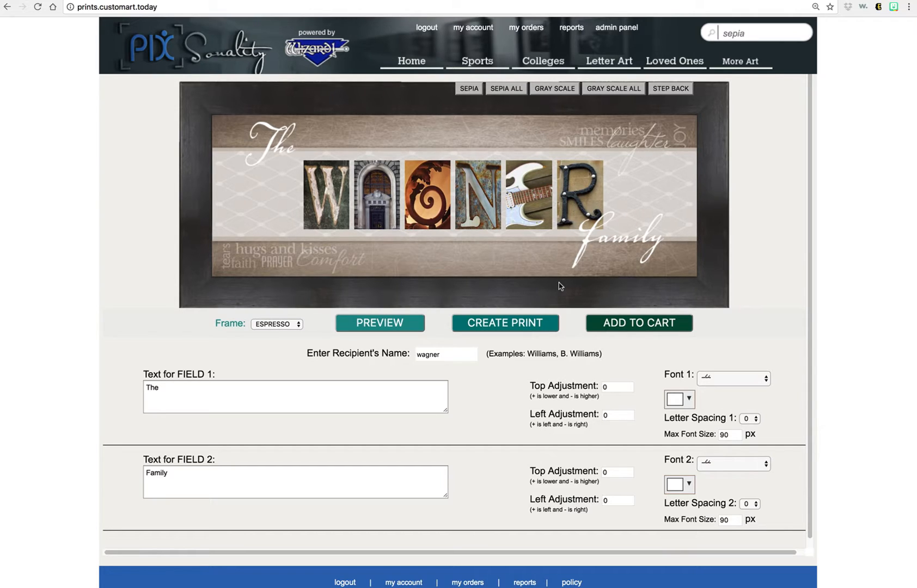
Change the letter G image to the rainbow lollipop swirl from the image library
left_click(433, 203)
left_click_drag(567, 351, 564, 399)
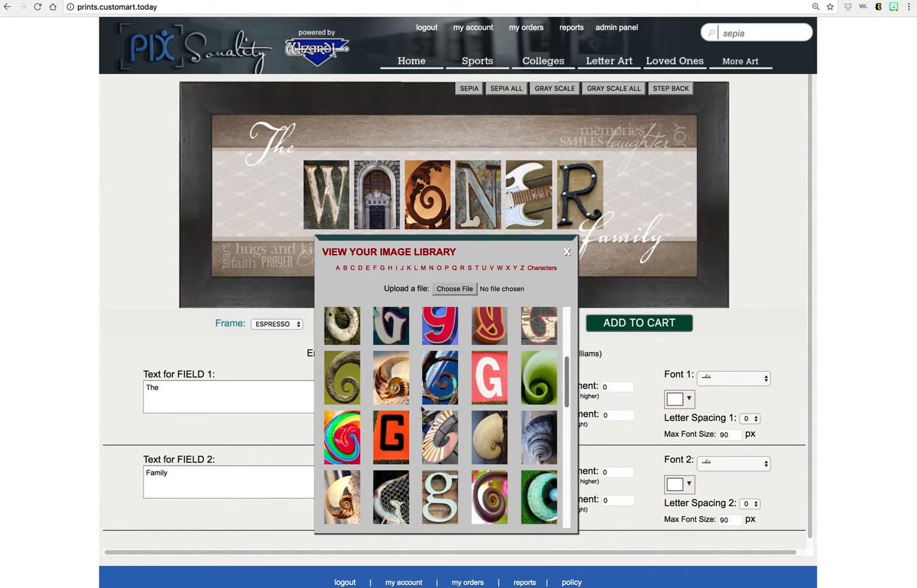
left_click(339, 447)
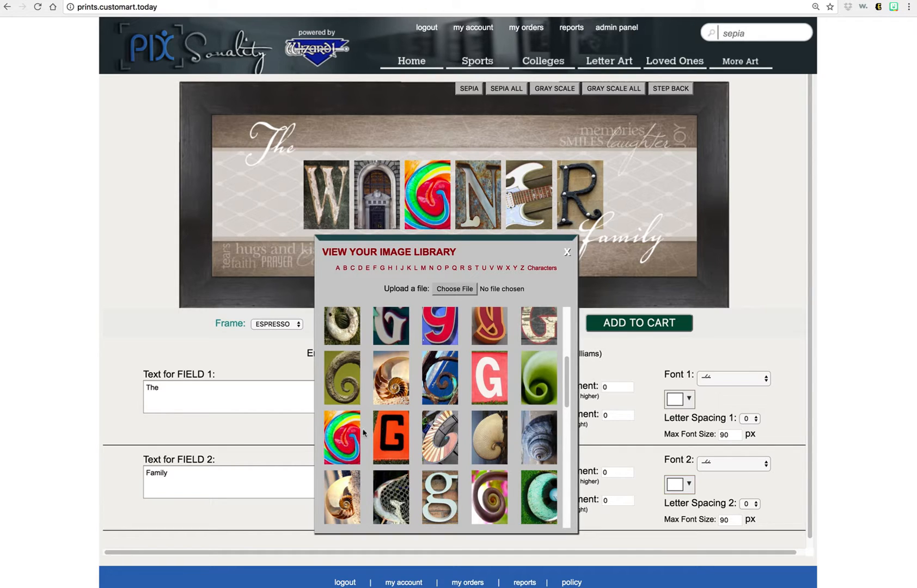
Change the letter A image to the ladybug on yellow petals
left_click(385, 216)
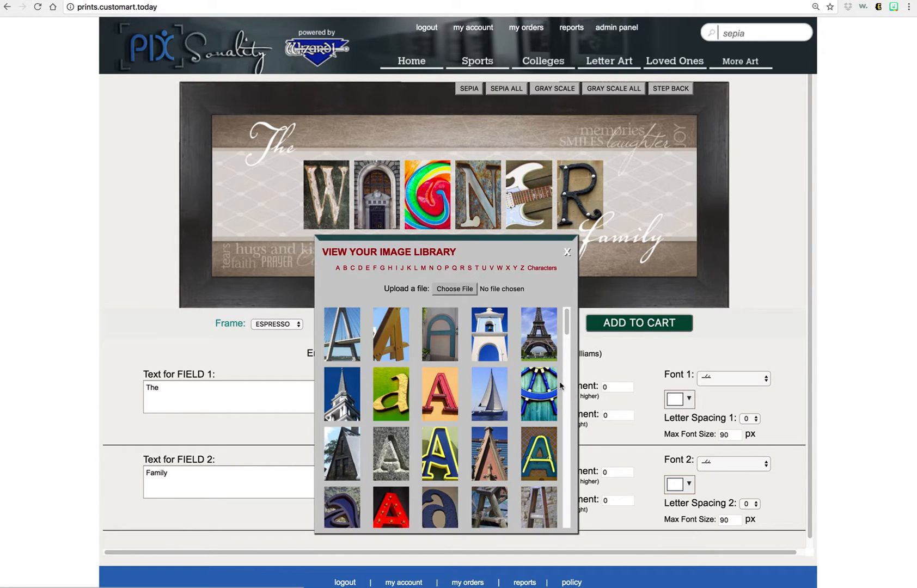
left_click_drag(565, 328, 566, 401)
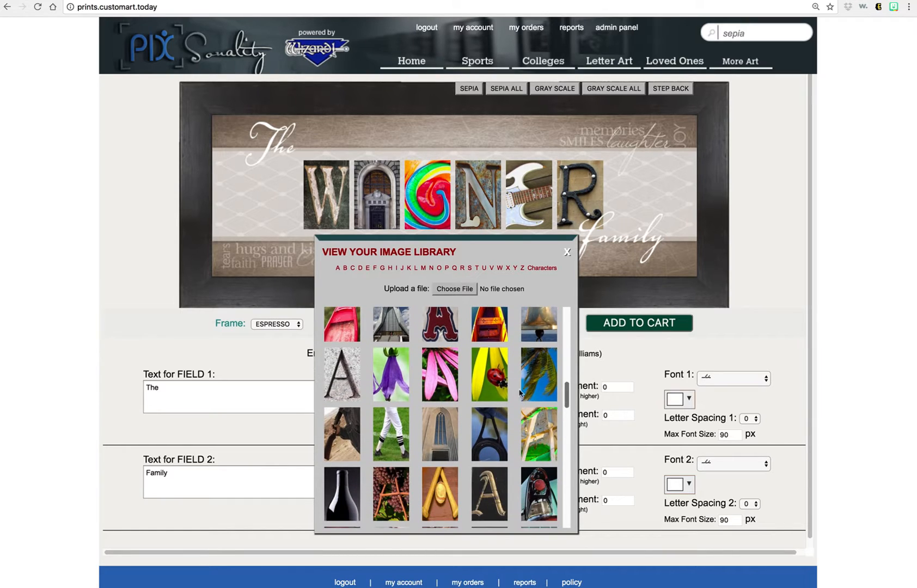
left_click(483, 381)
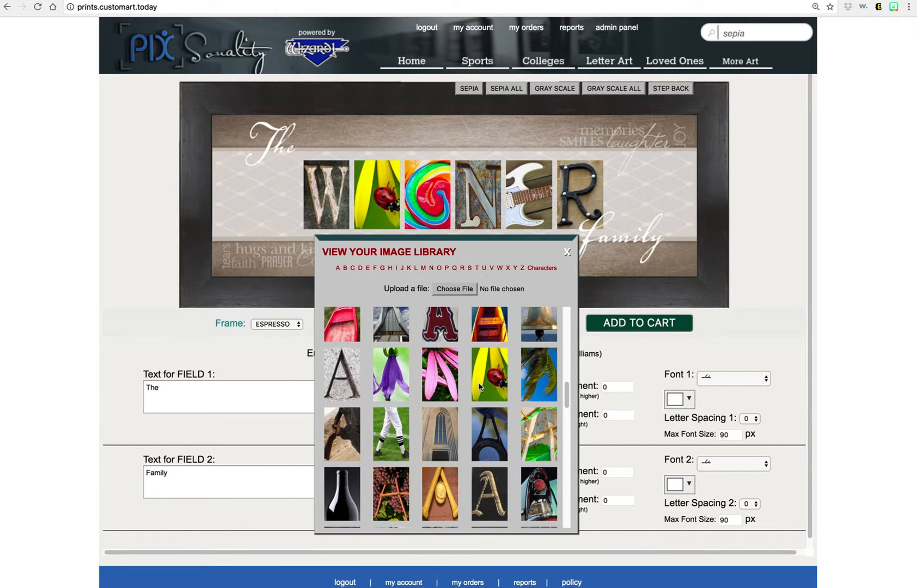
Change the letter R image to the grapes on a wooden barrel and close the image library
left_click(577, 199)
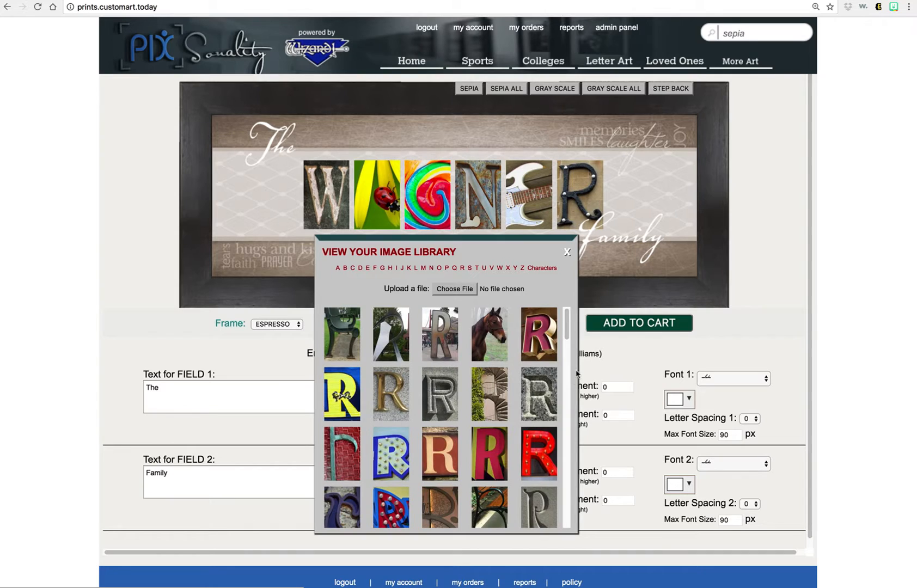
left_click_drag(567, 333, 567, 417)
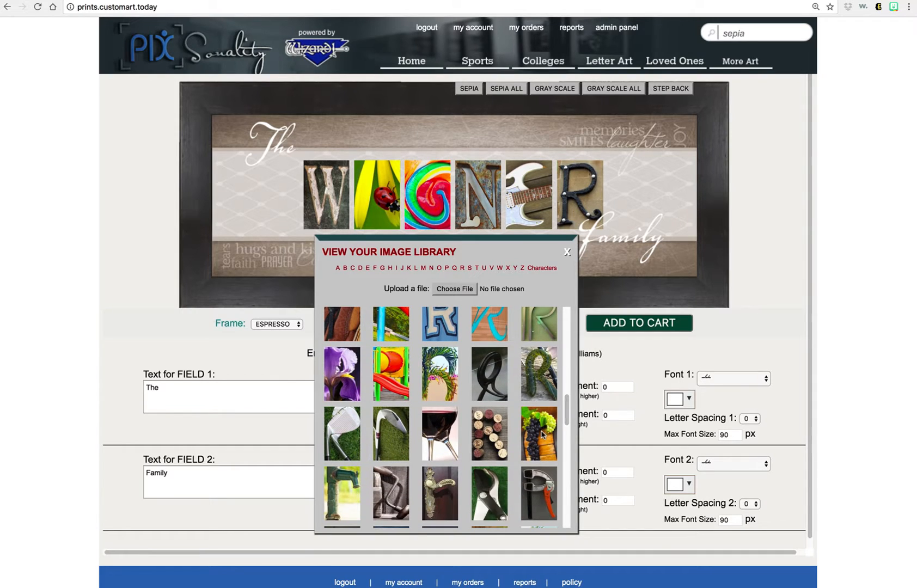
left_click(542, 432)
left_click(566, 252)
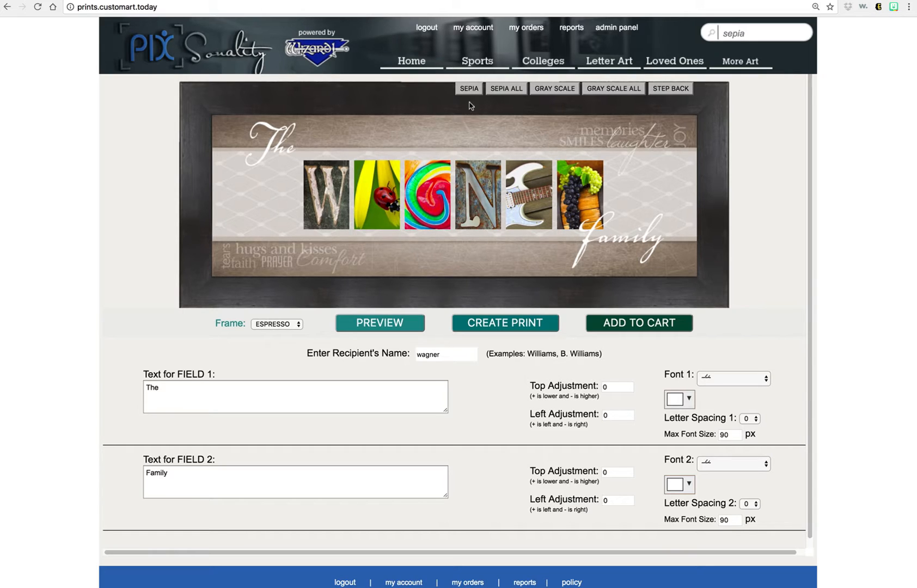
Convert all the letter images of the print to sepia
left_click(501, 91)
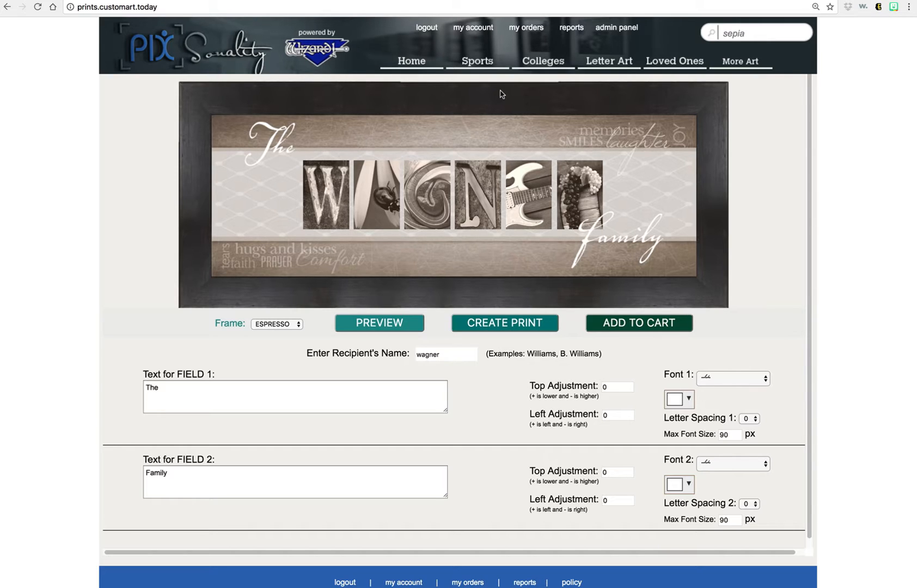
left_click(527, 189)
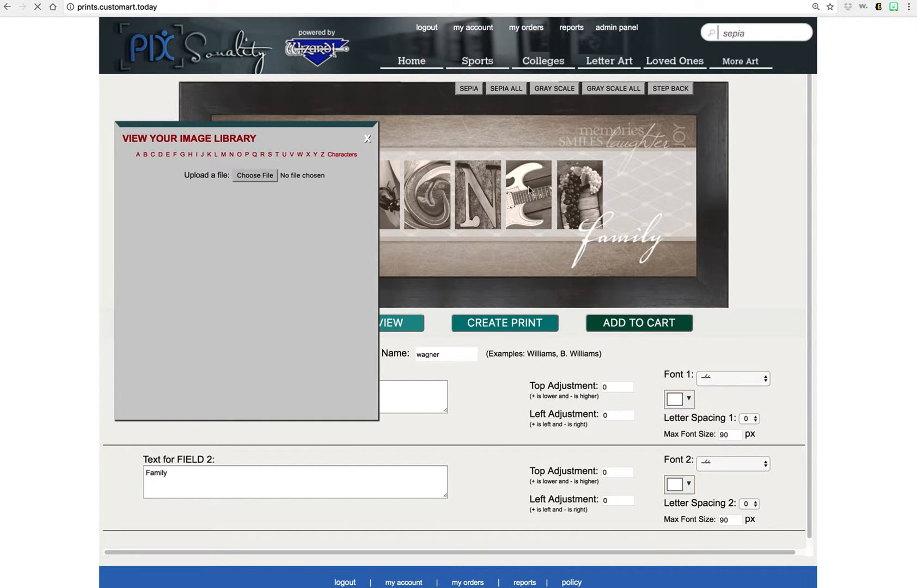
left_click(368, 138)
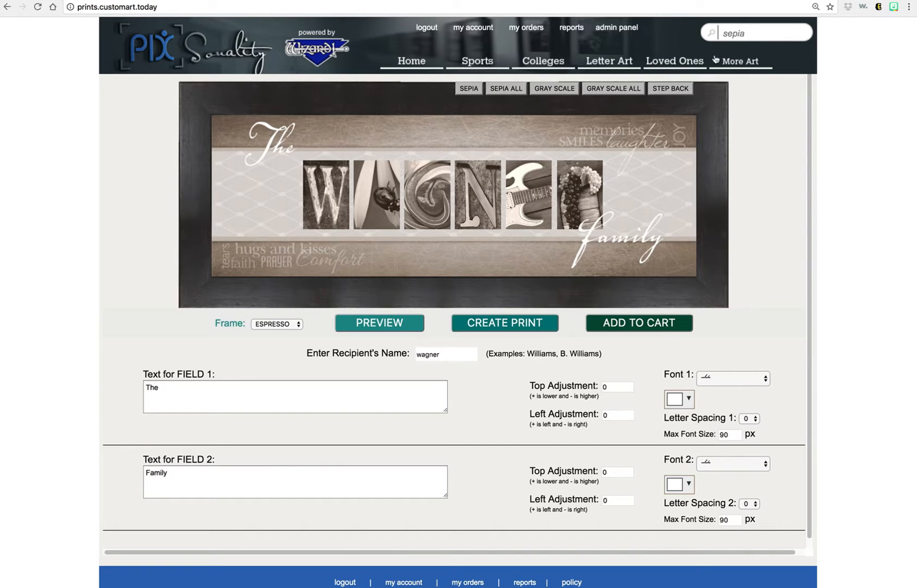
Search the artwork for sepia again and open the Sepia Ribbon Swirls template
left_click(717, 37)
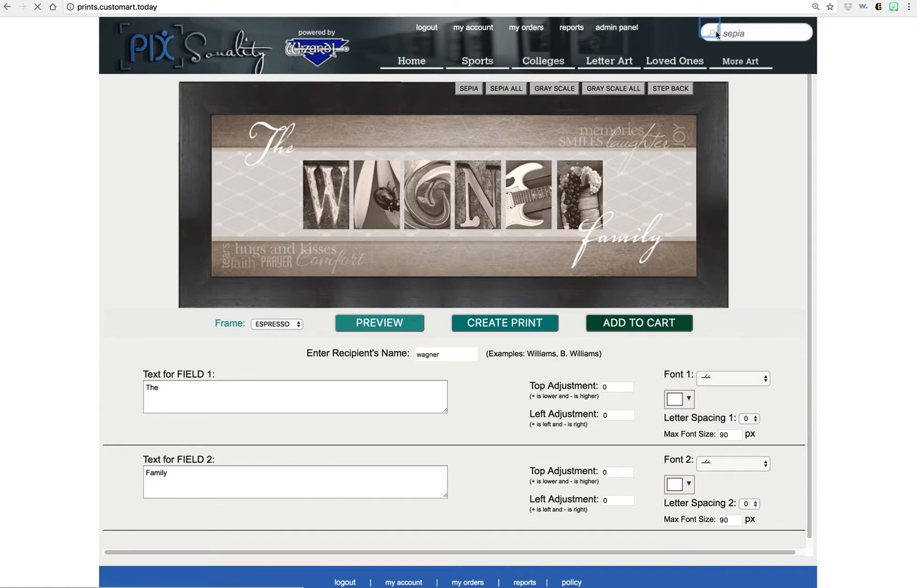
mouse_move(747, 73)
mouse_move(746, 116)
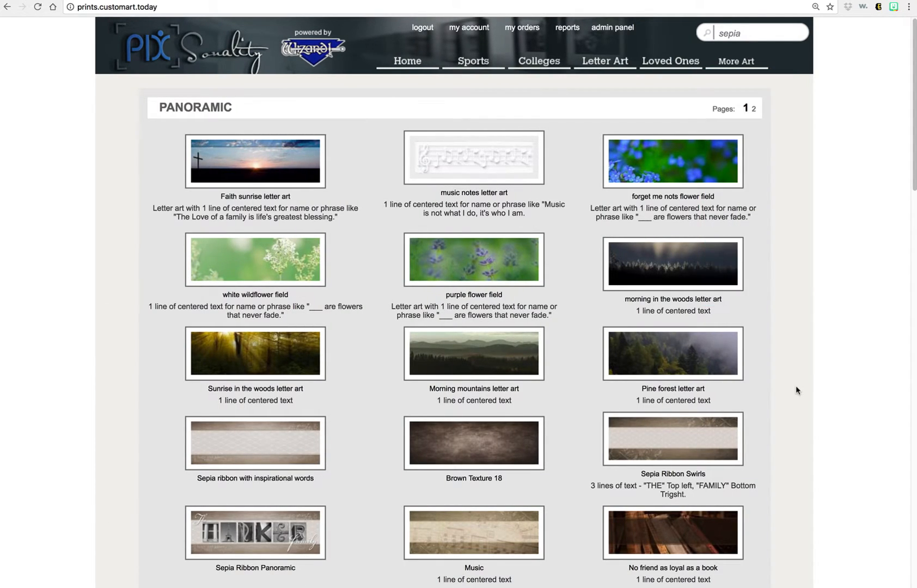
left_click(675, 438)
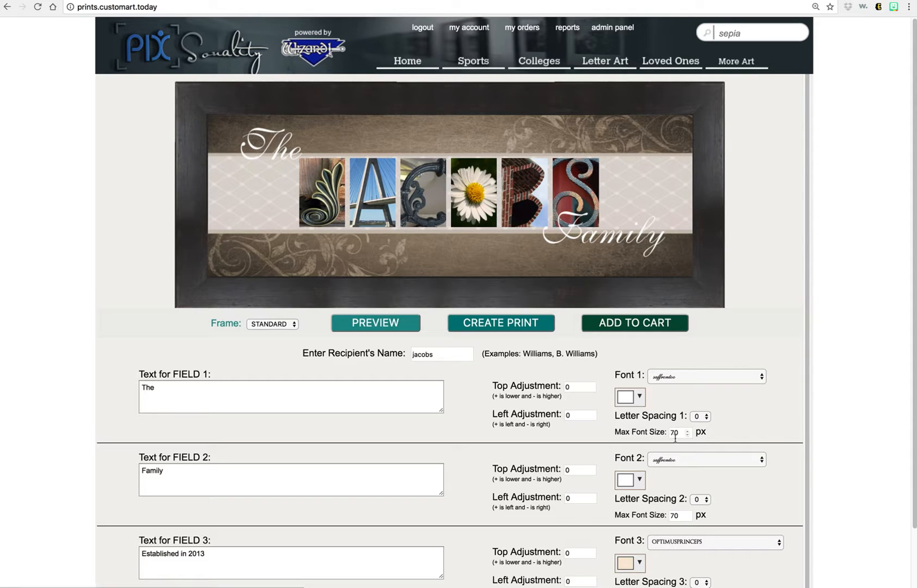
Add a blank space after the recipient's name, preview the print, and open the Characters image library for the empty tile
left_click(449, 356)
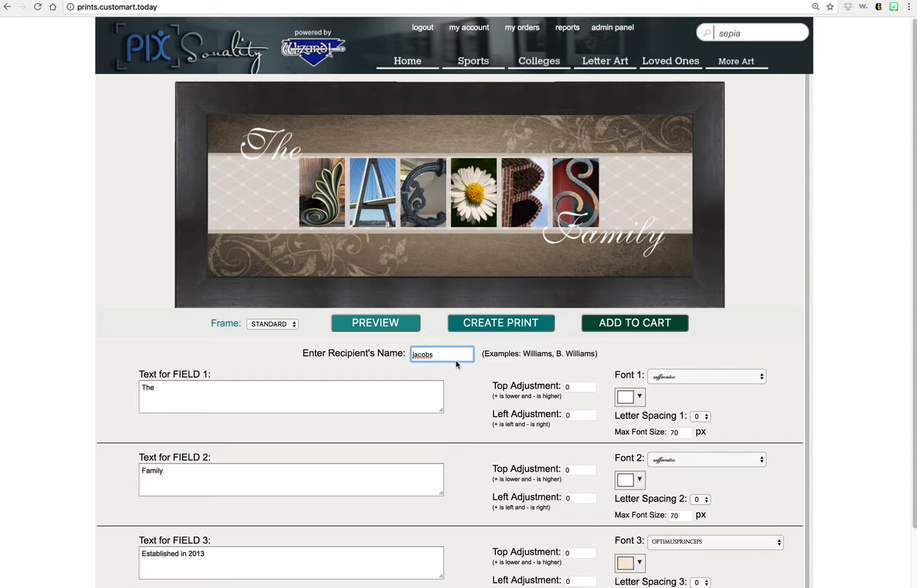
left_click(394, 324)
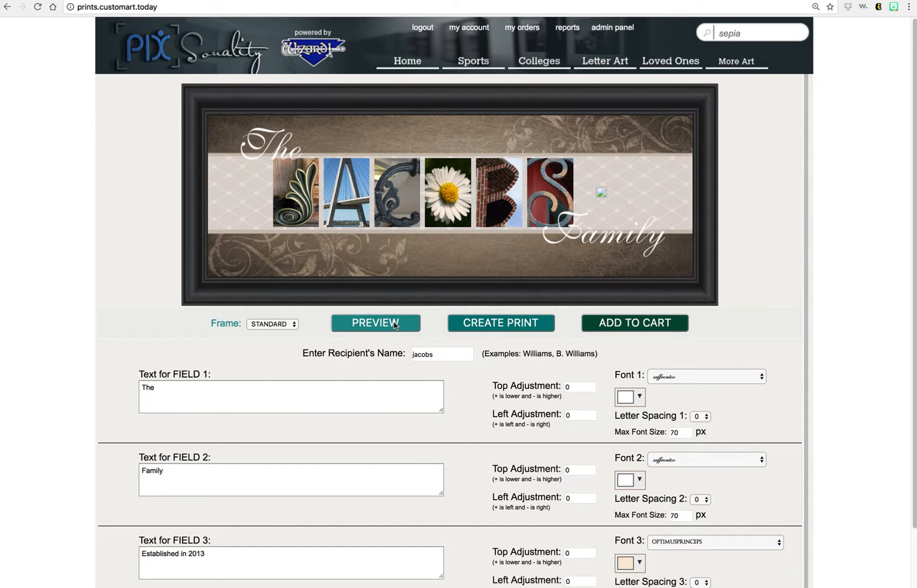
left_click(600, 197)
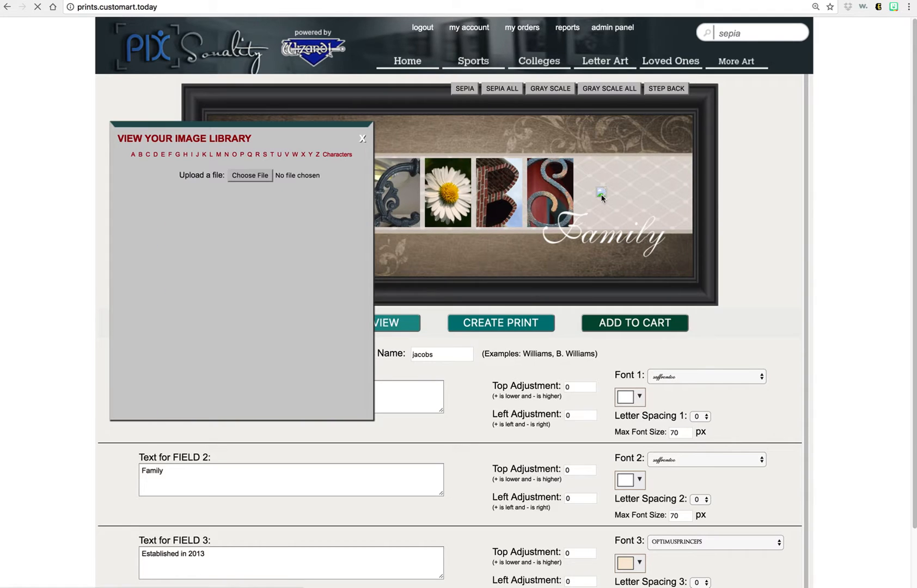
left_click_drag(311, 125, 522, 248)
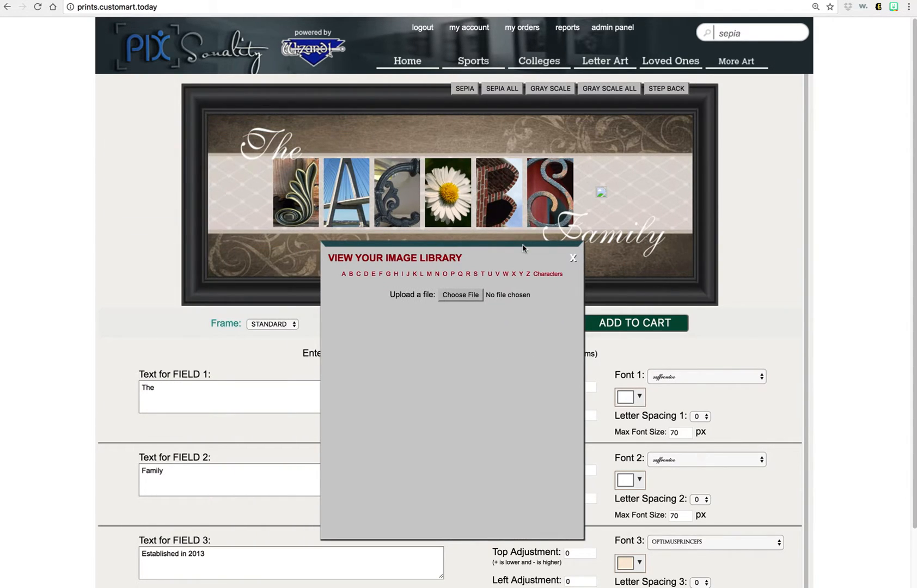
left_click(551, 277)
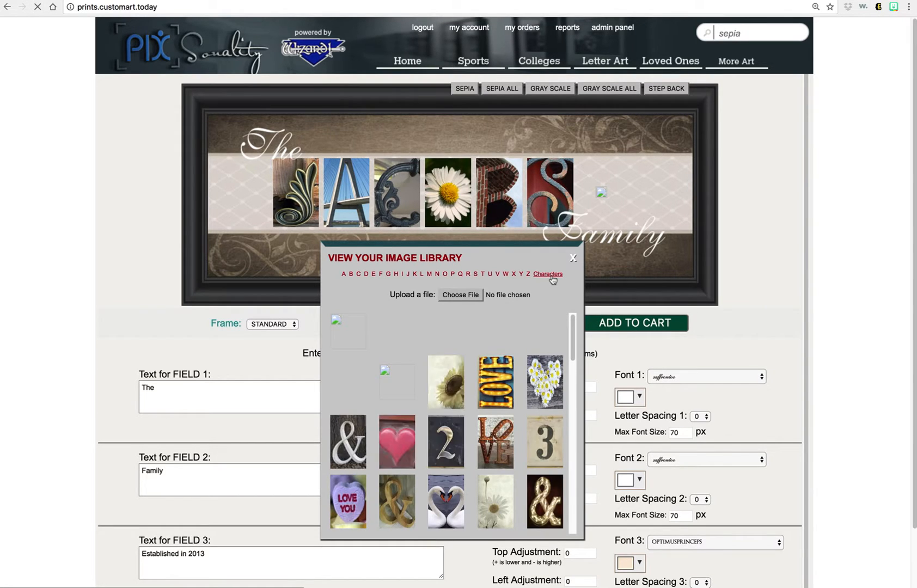
Try the yellow LOVE sign, pink heart, white ampersand, number 8 and number 11 images in the extra tile after the name
left_click(501, 387)
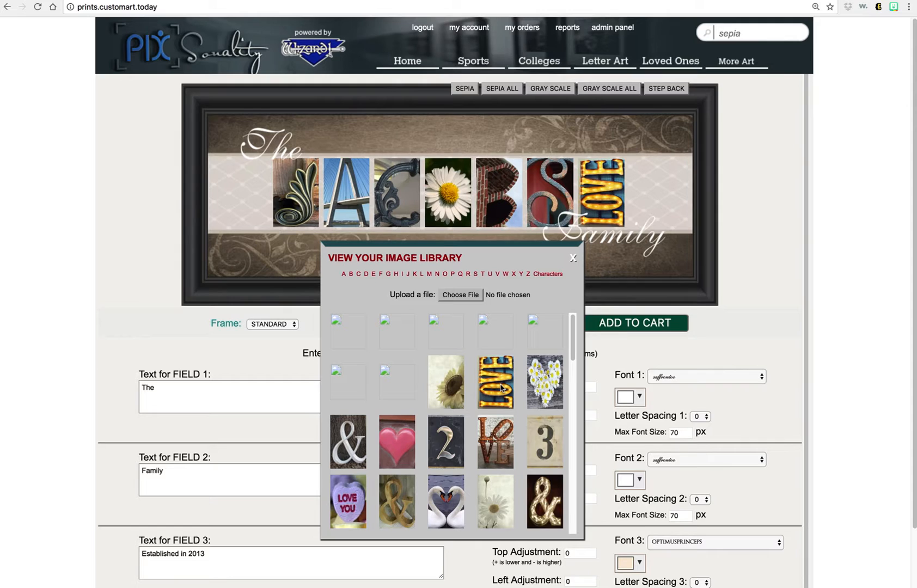
left_click(404, 450)
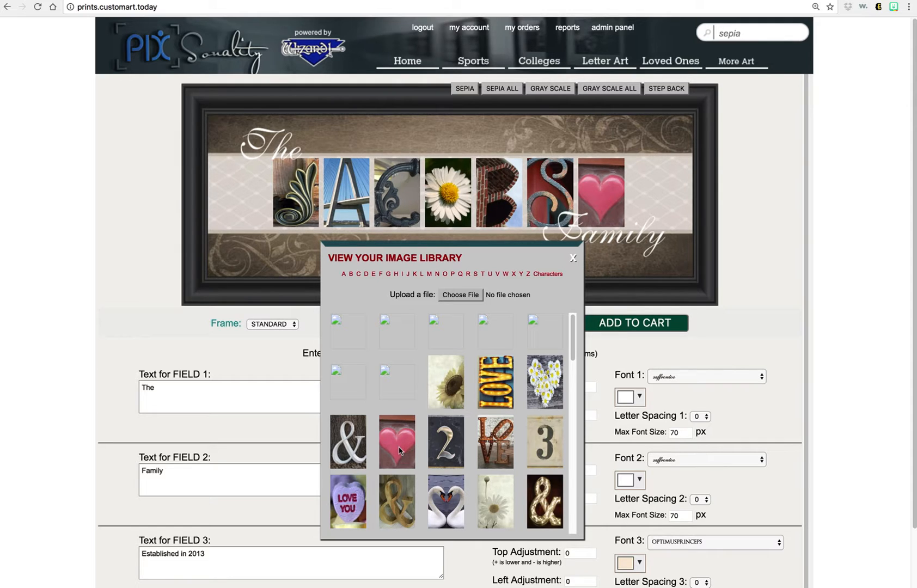
left_click(348, 453)
scroll(466, 493, "down", 5)
scroll(466, 497, "down", 3)
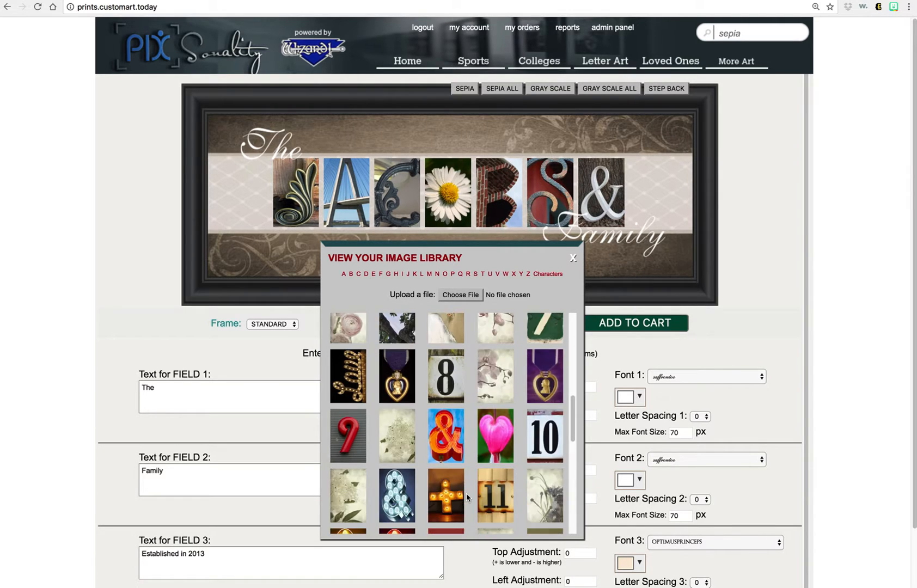
left_click(456, 374)
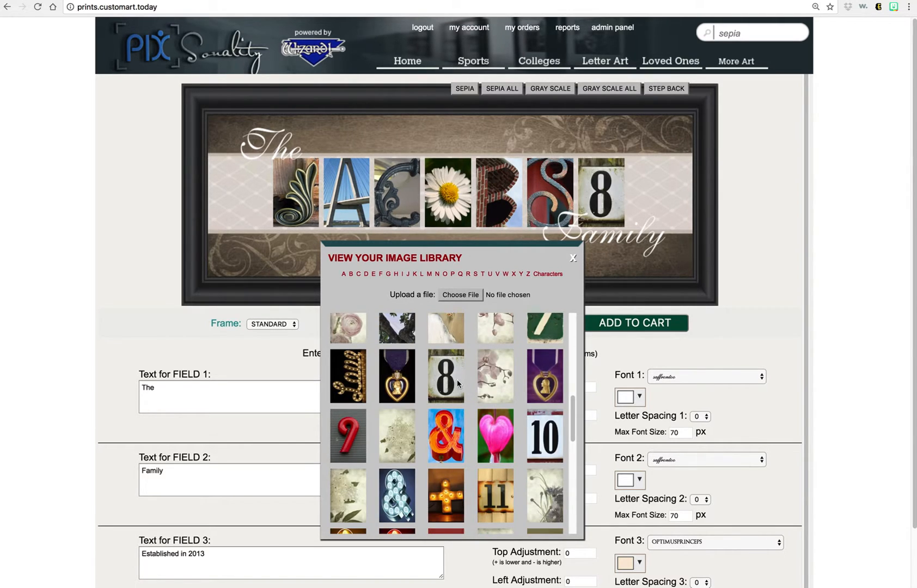
left_click(501, 496)
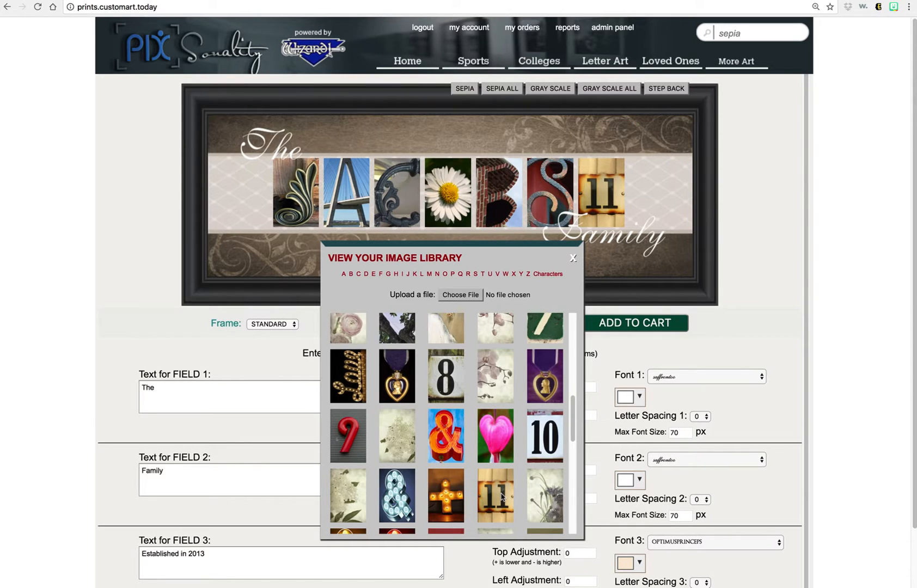
Change the extra tile's image to the green "The" lettering and browse the remaining character images
scroll(501, 496, "down", 2)
scroll(502, 496, "down", 3)
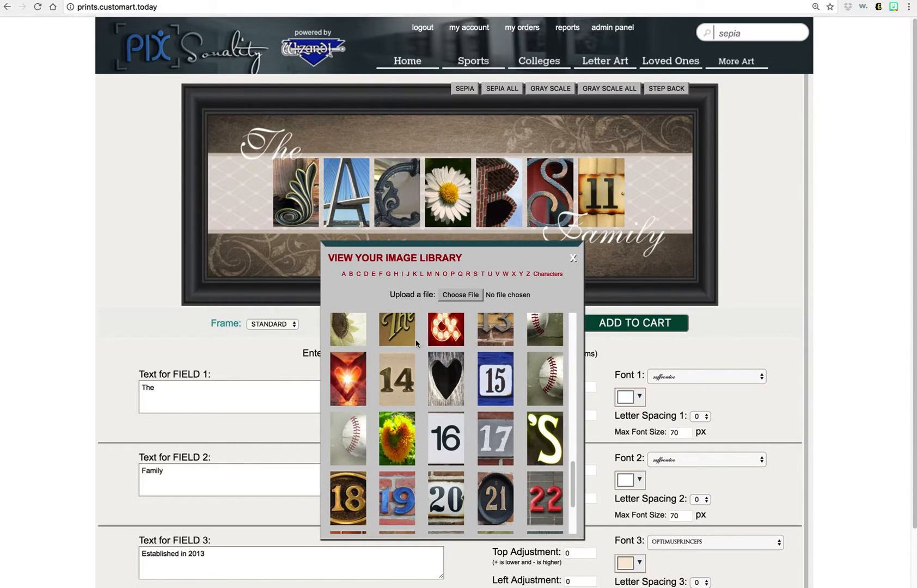
left_click(398, 338)
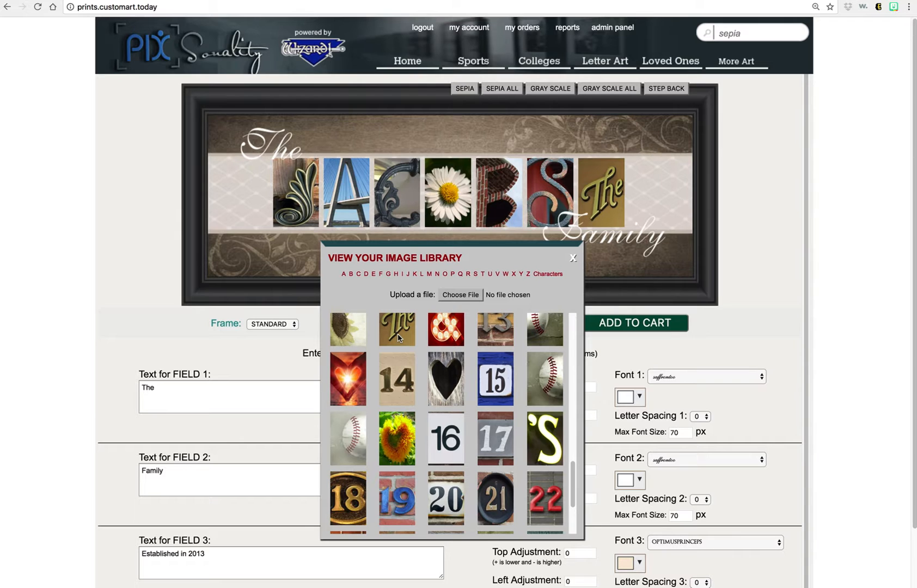
scroll(443, 446, "down", 4)
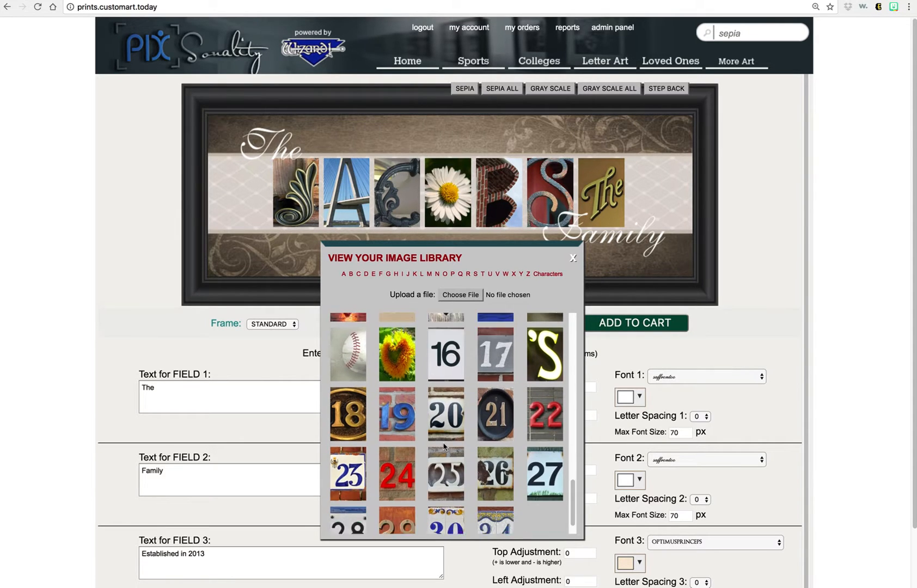
scroll(444, 446, "up", 5)
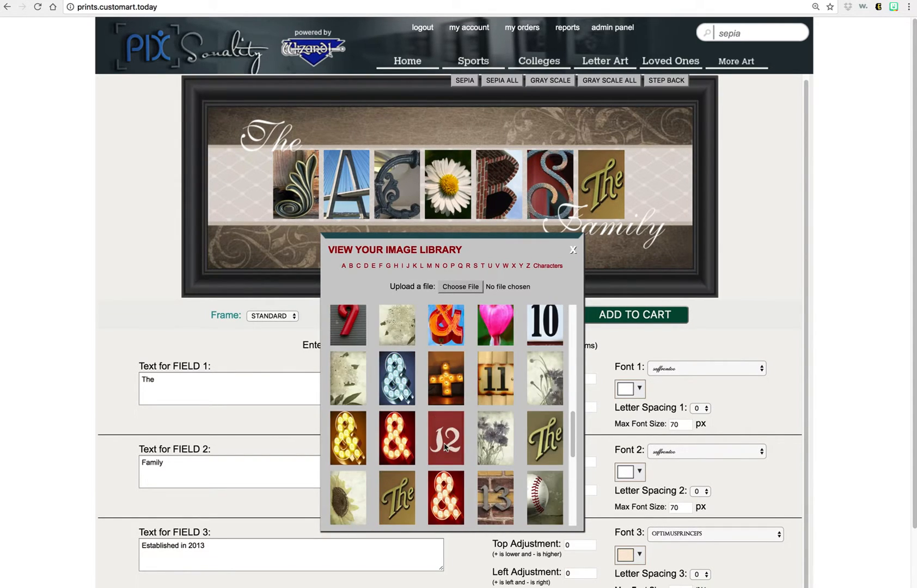
Set the extra tile after the name to the glowing 'S character image and return to the start of the image library
scroll(443, 446, "down", 4)
left_click(546, 468)
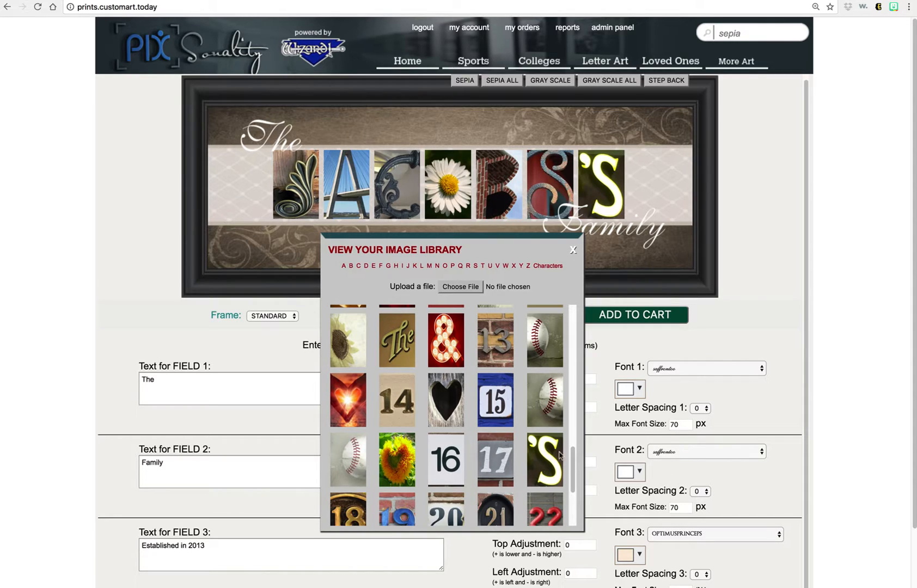
left_click_drag(570, 469, 580, 308)
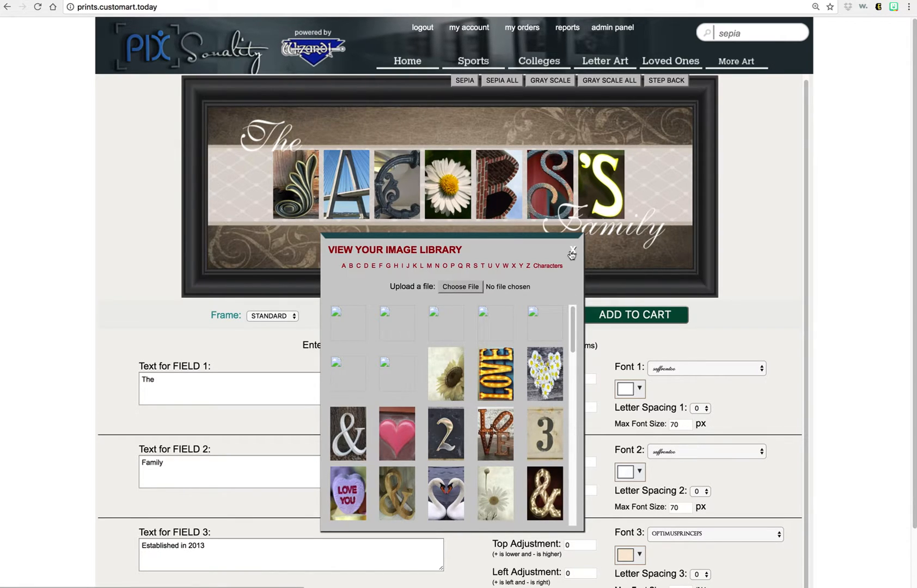
left_click(460, 287)
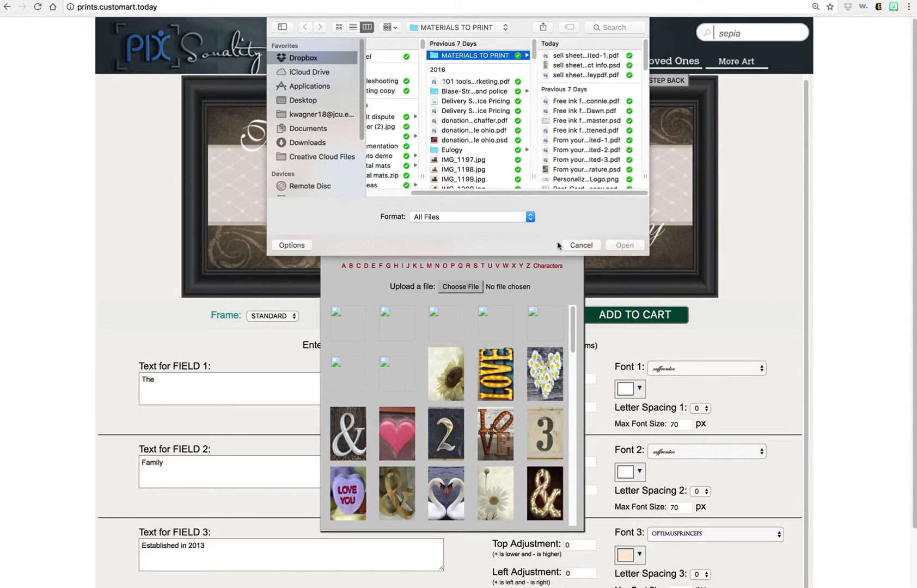
left_click(580, 246)
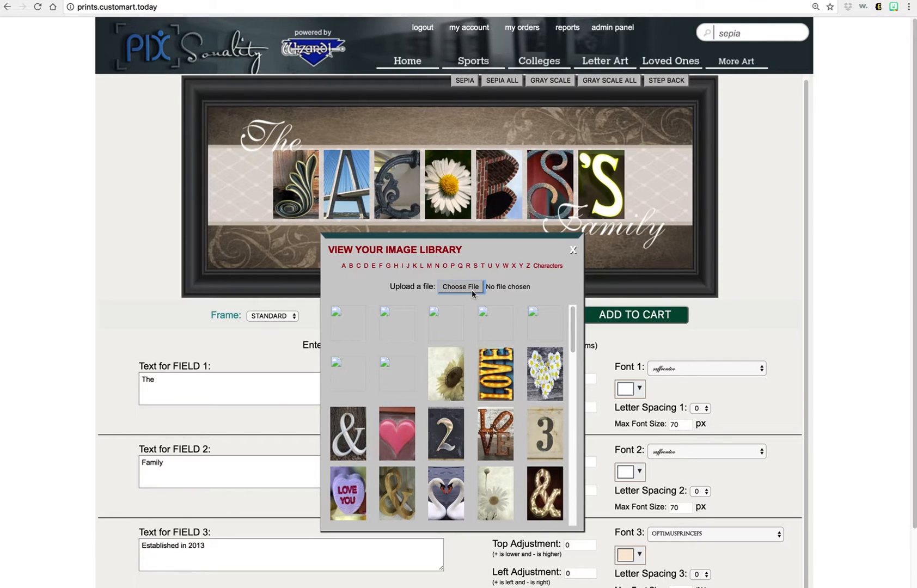
left_click(472, 290)
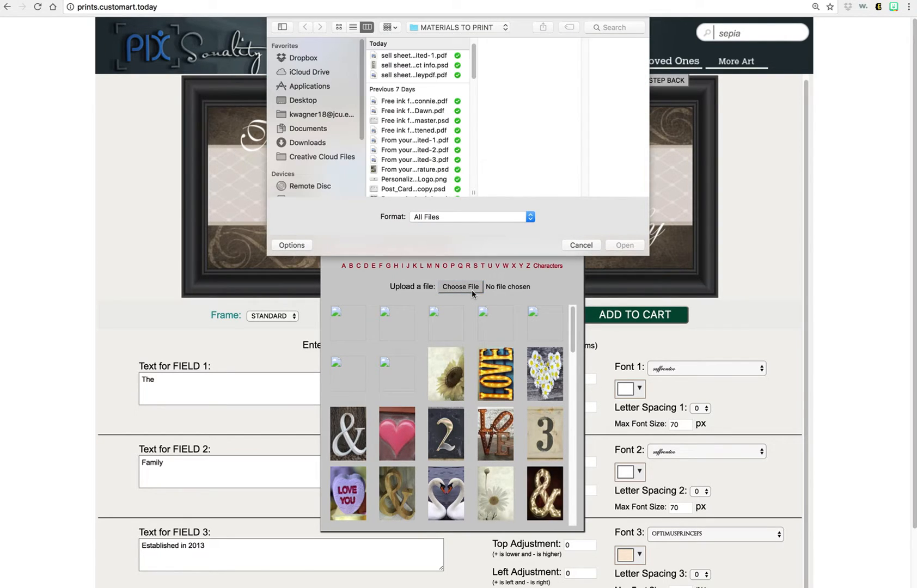
left_click(589, 246)
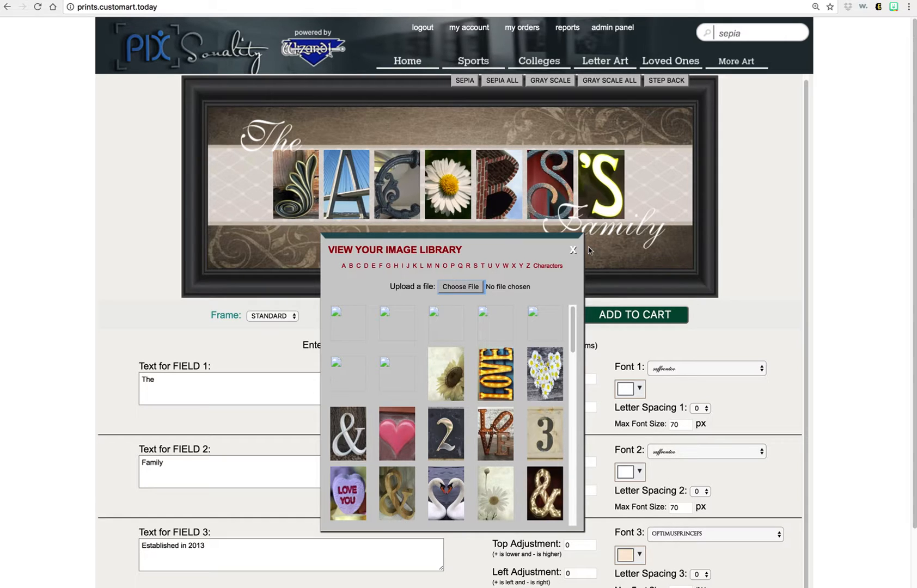
left_click(573, 251)
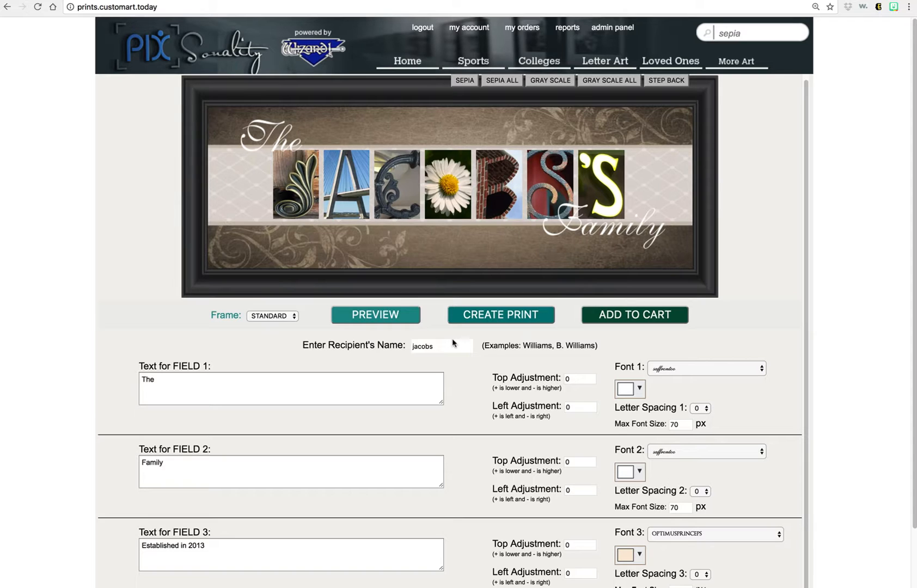
Replace the extra tile's image with the daisy heart from the Characters library and close the library
left_click(615, 186)
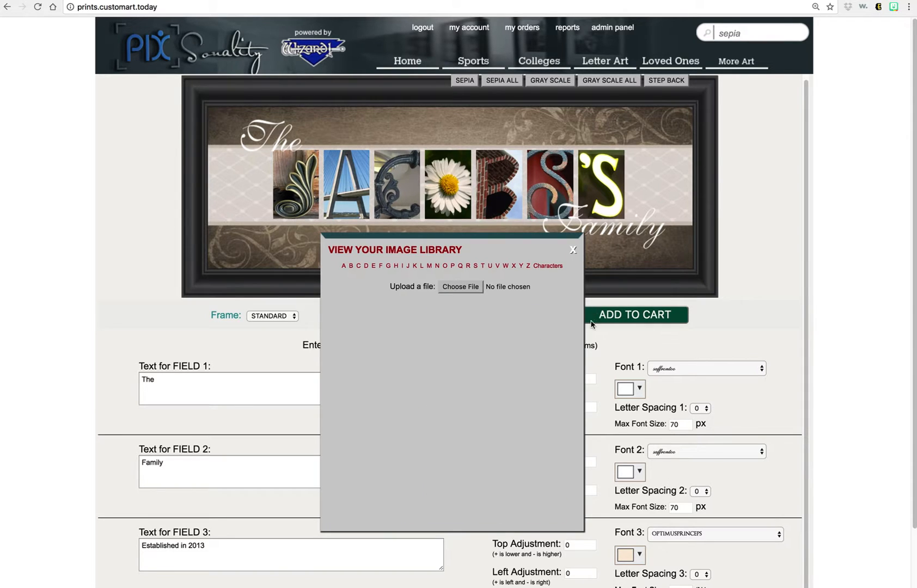
left_click(552, 269)
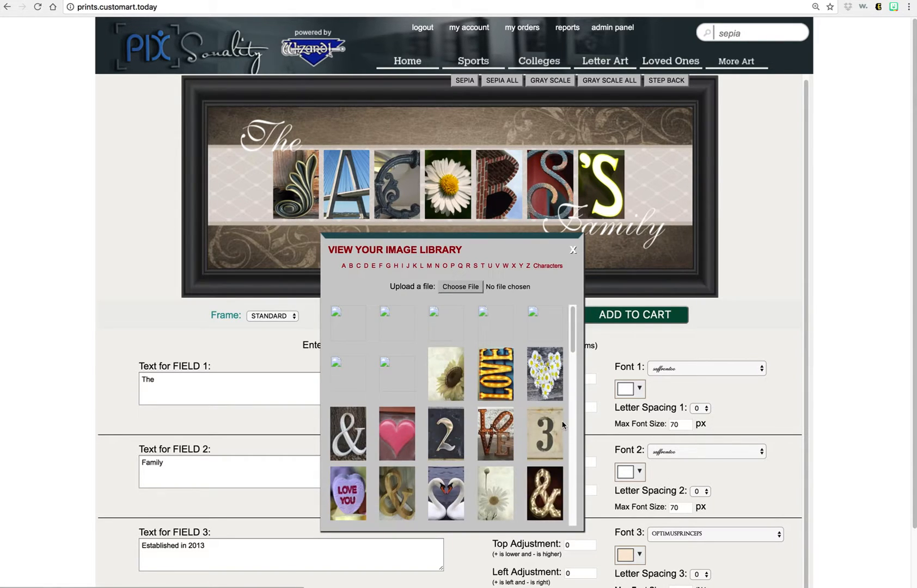
left_click(548, 387)
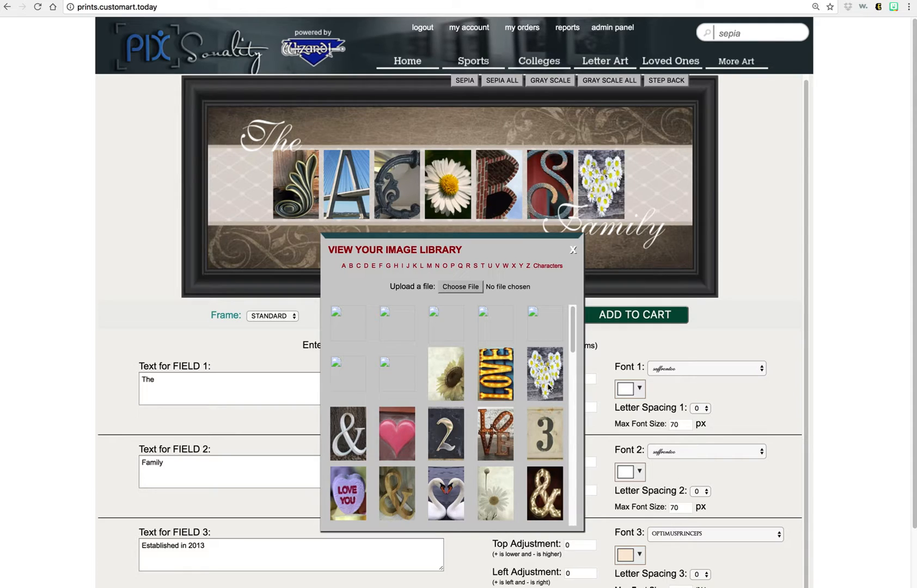
left_click(573, 250)
Create the print image in the 18x6 print format and download the rendered file
left_click(517, 319)
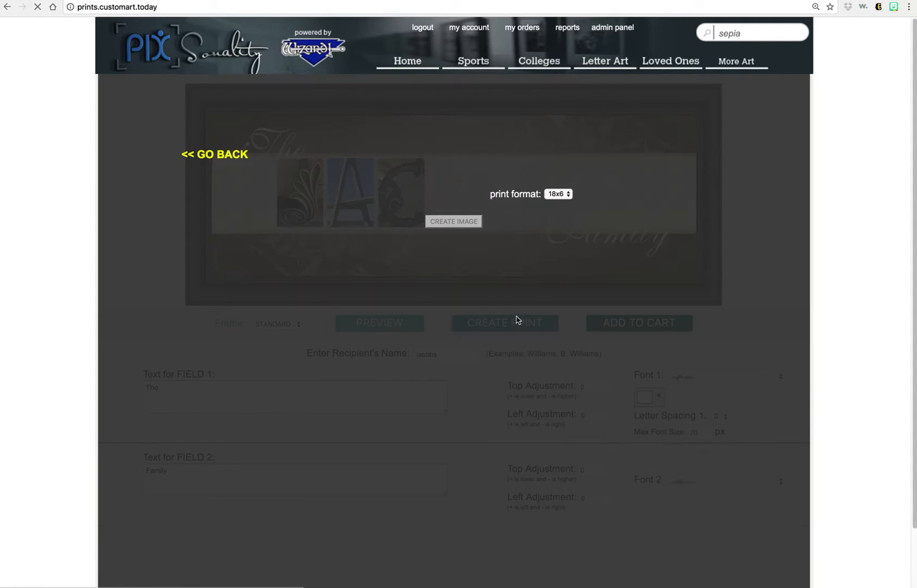
left_click(437, 223)
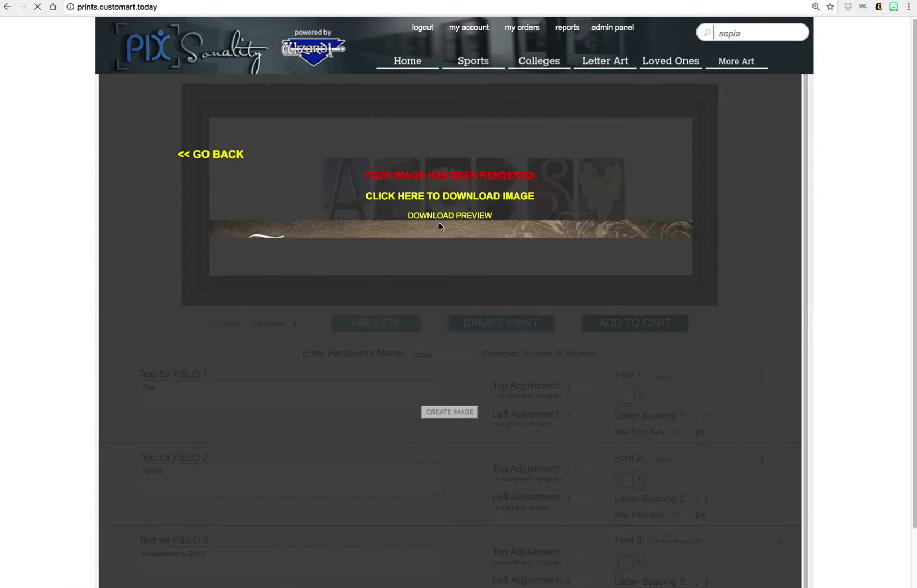
left_click(476, 197)
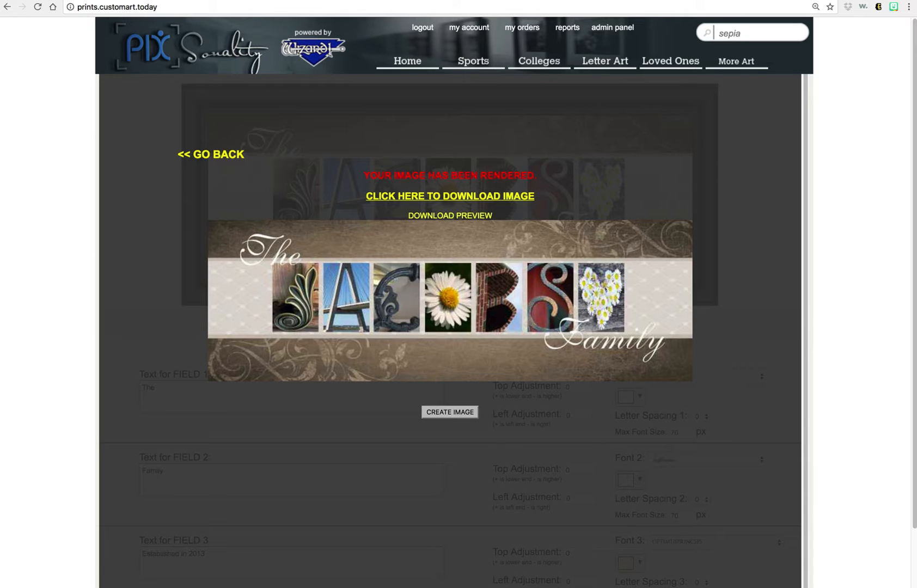
Switch to Finder, open the downloaded print PDF from the Downloads folder to inspect it, and return to the browser
left_click(106, 586)
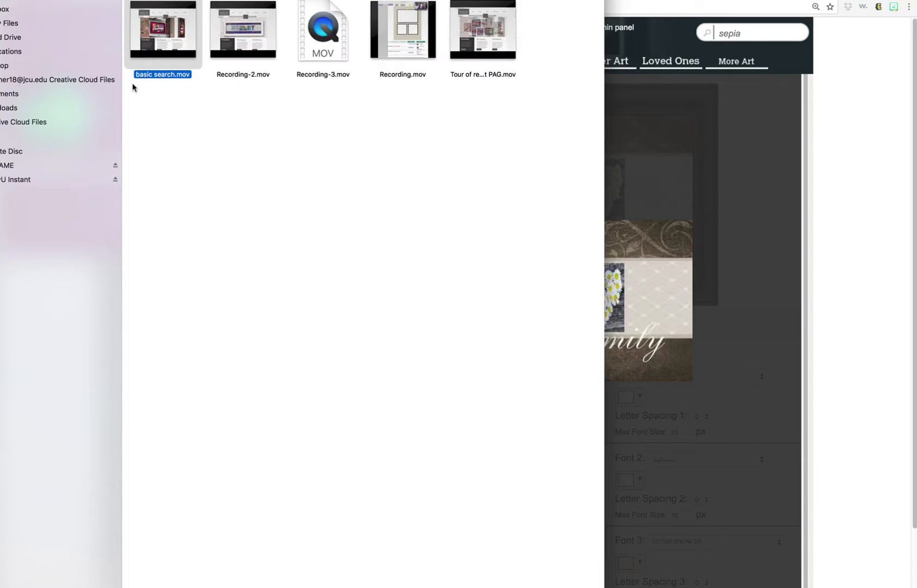
left_click(17, 107)
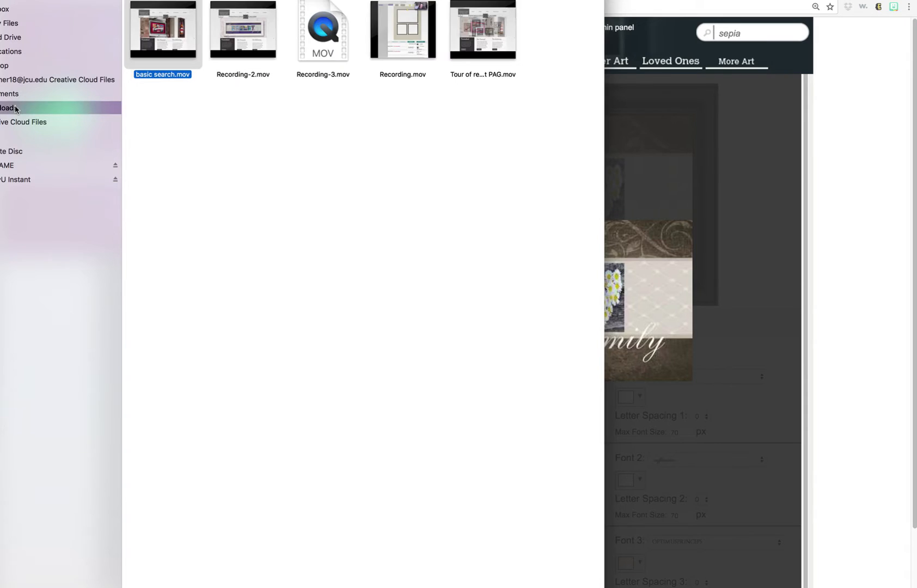
double_click(193, 9)
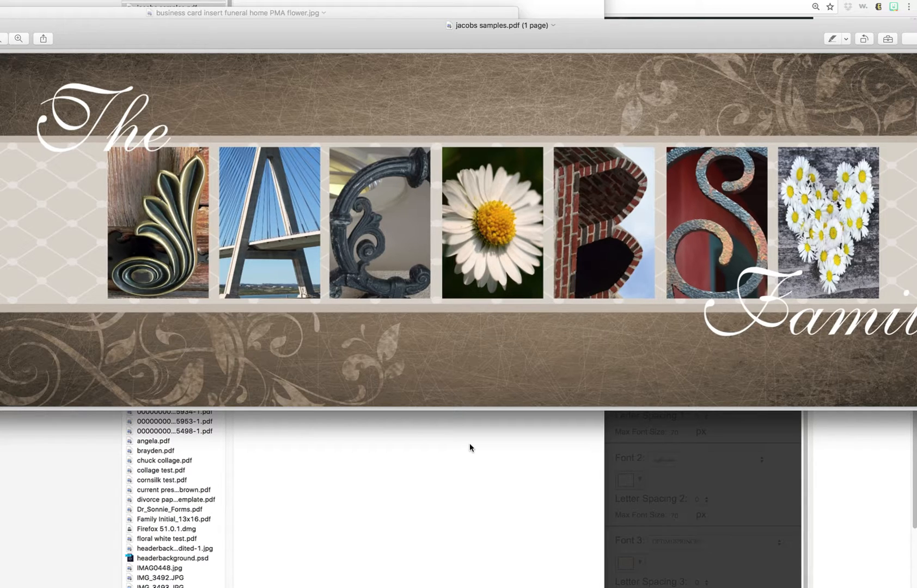
left_click(827, 487)
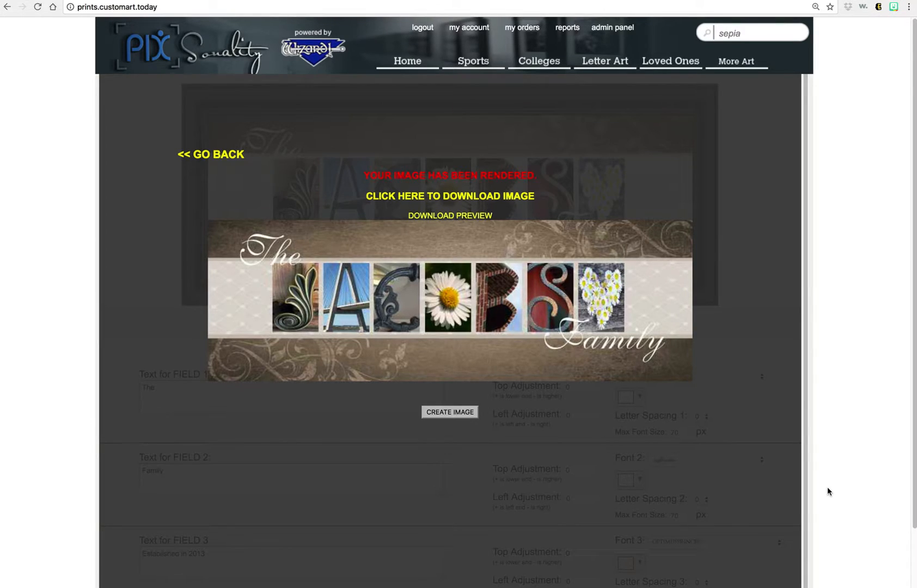